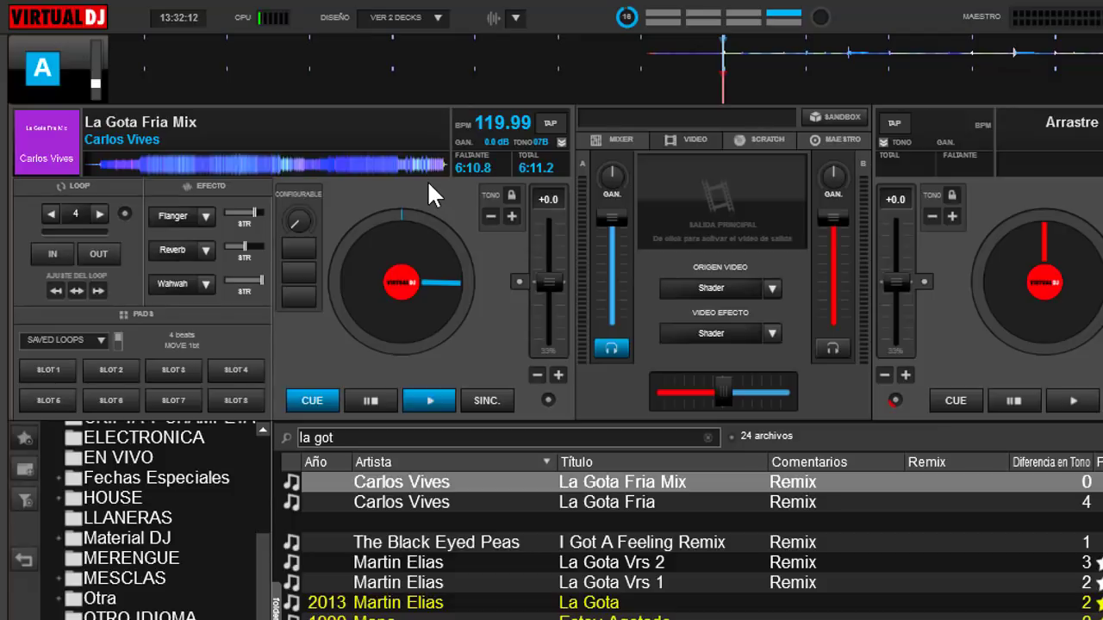
Step: Enable the Loop Inteligente and Loop Cuantizado modes in deck A's loop options
click(124, 211)
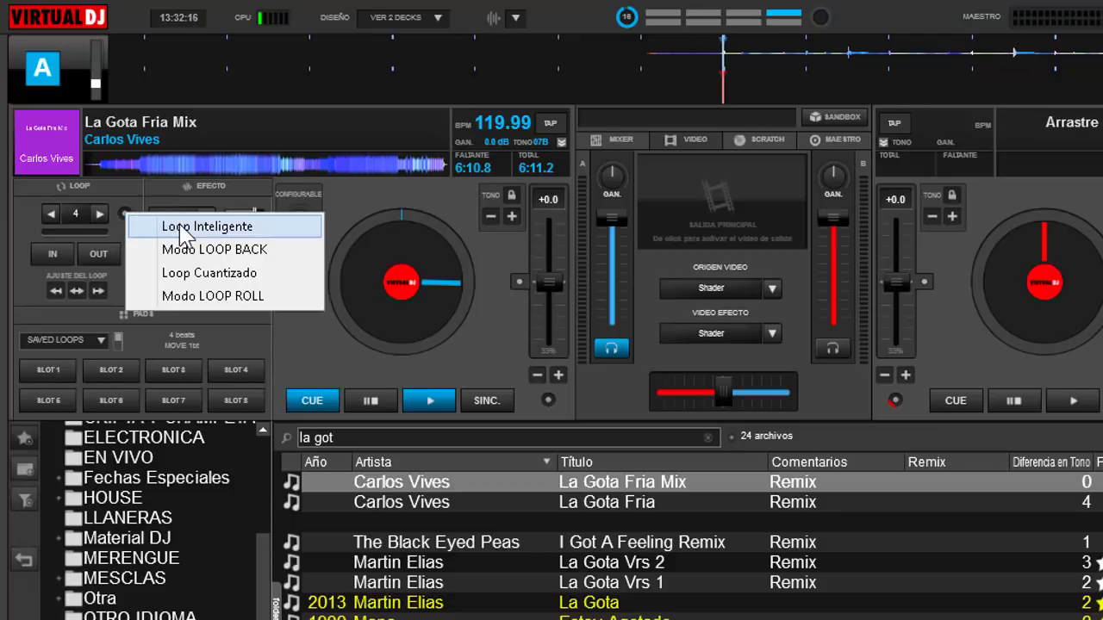
click(181, 227)
click(124, 211)
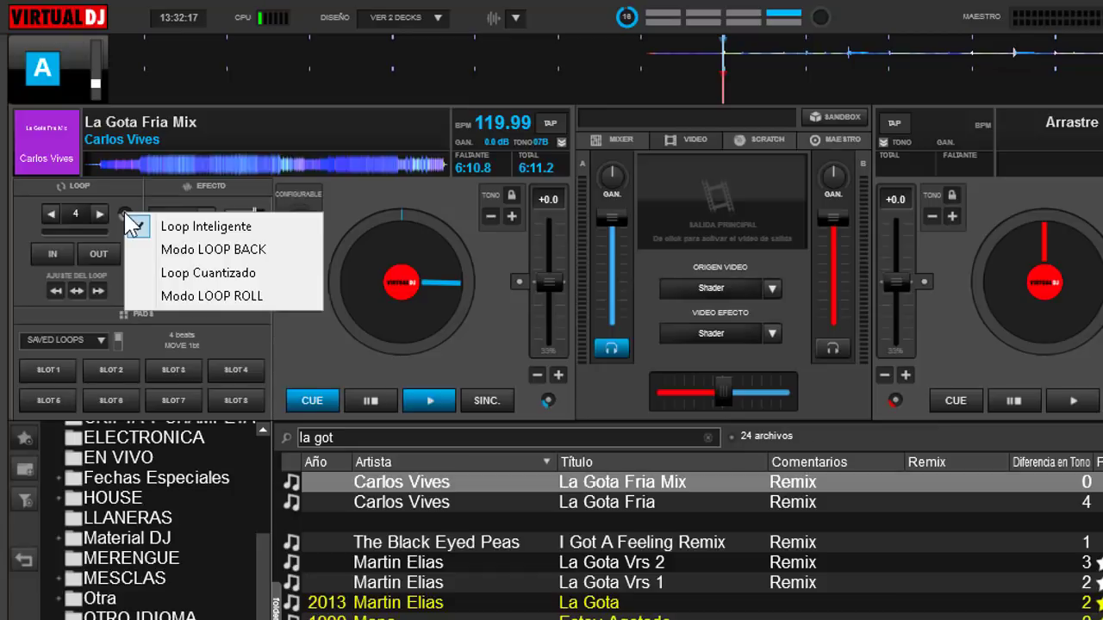
click(176, 272)
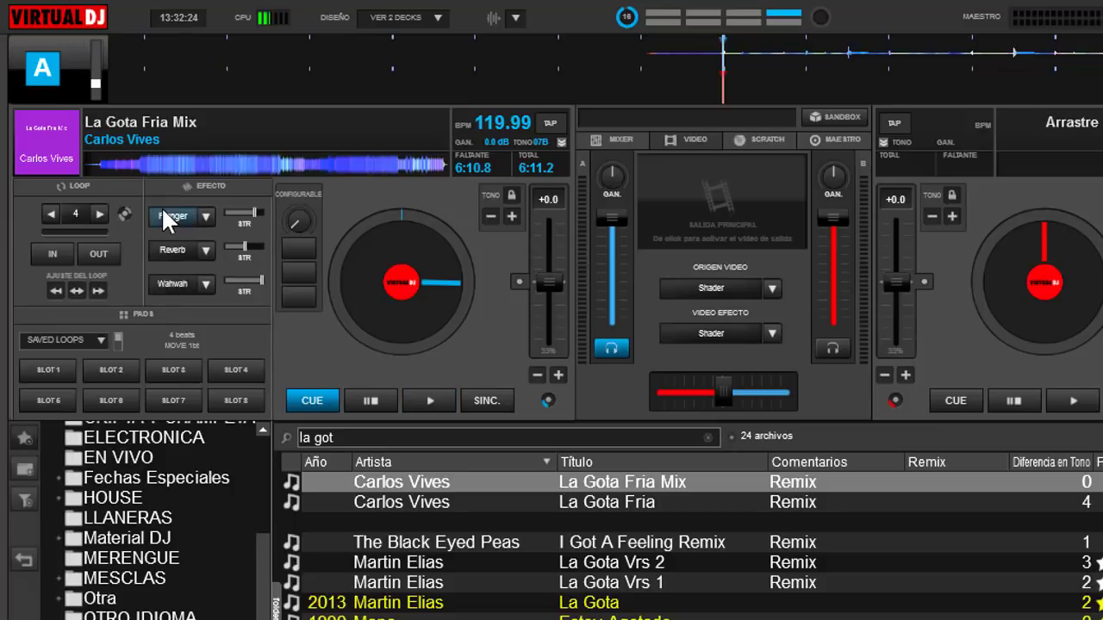
Step: Play La Gota Fria Mix on deck A, switch the 4-beat loop on, off and on again, and pause the track
click(49, 254)
click(105, 255)
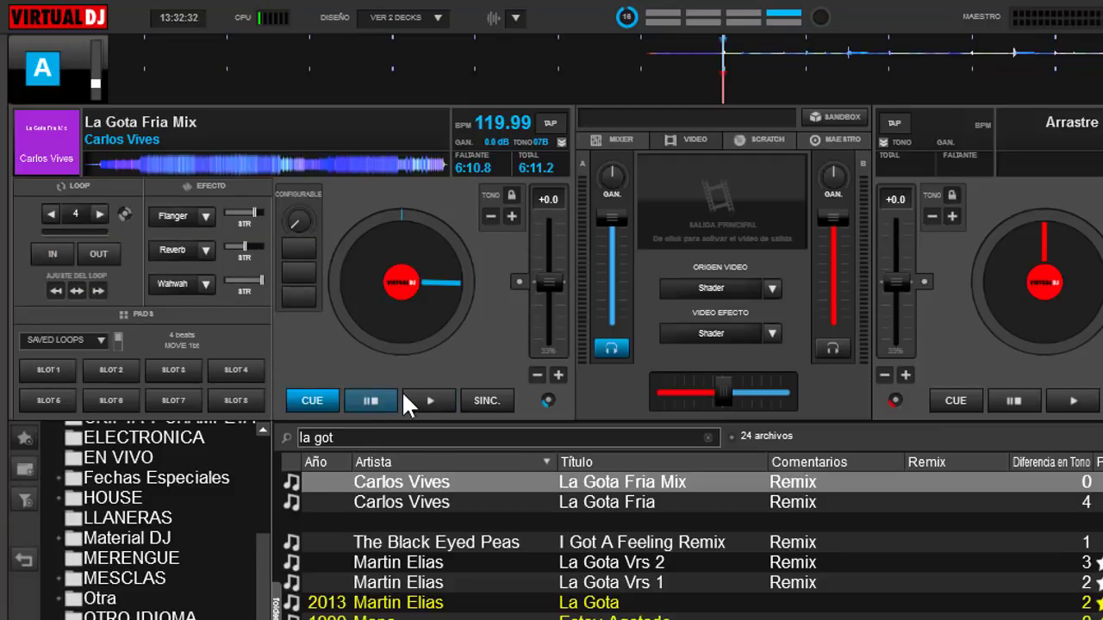
click(429, 400)
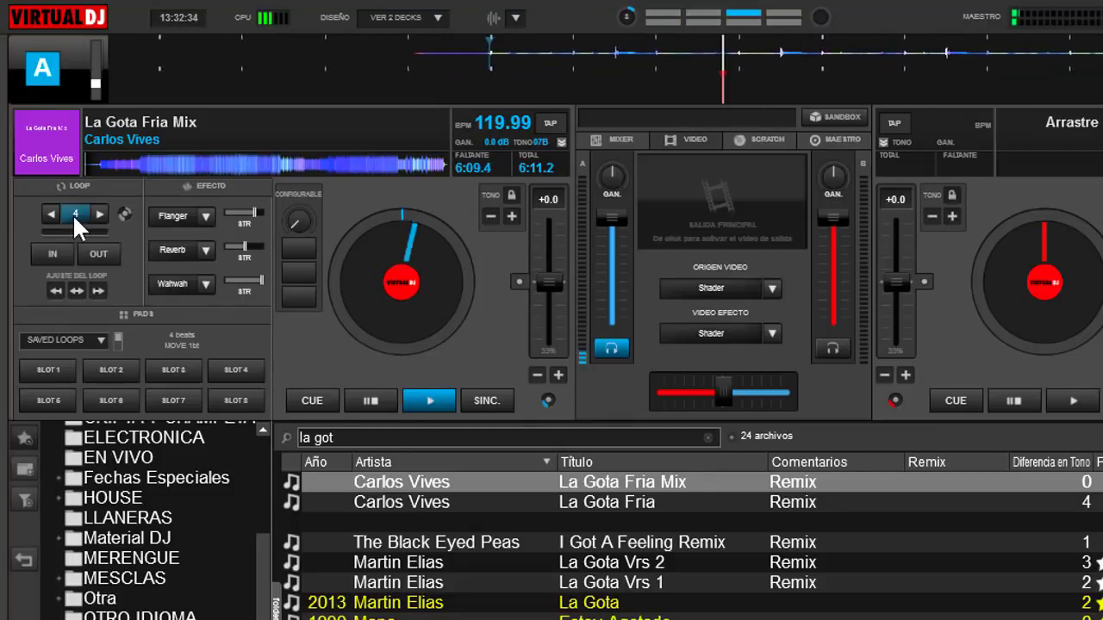
click(73, 214)
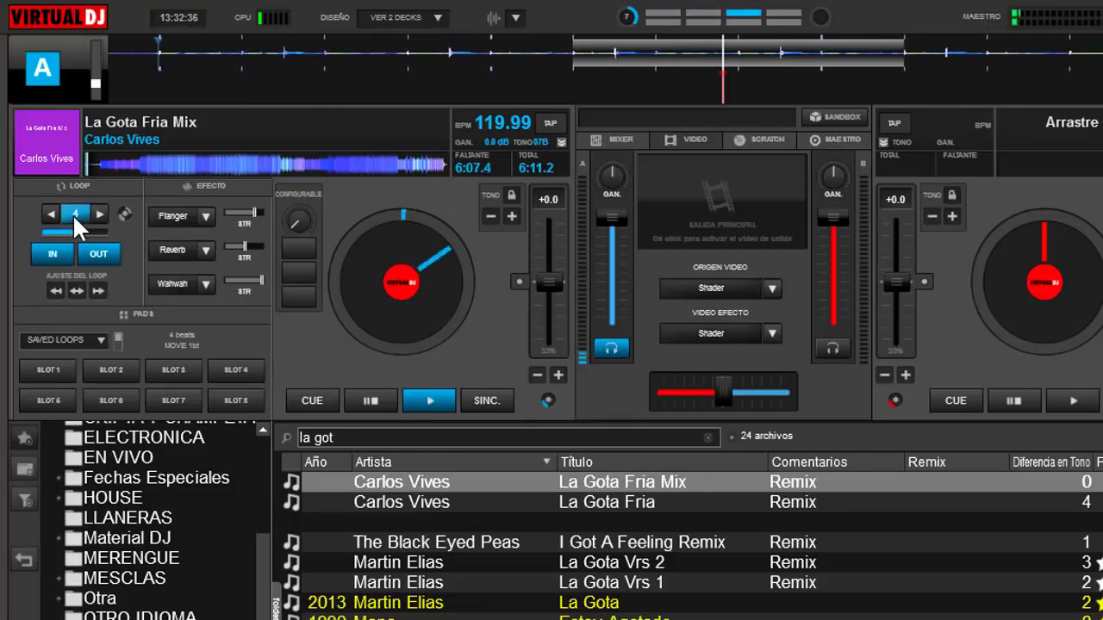
click(72, 213)
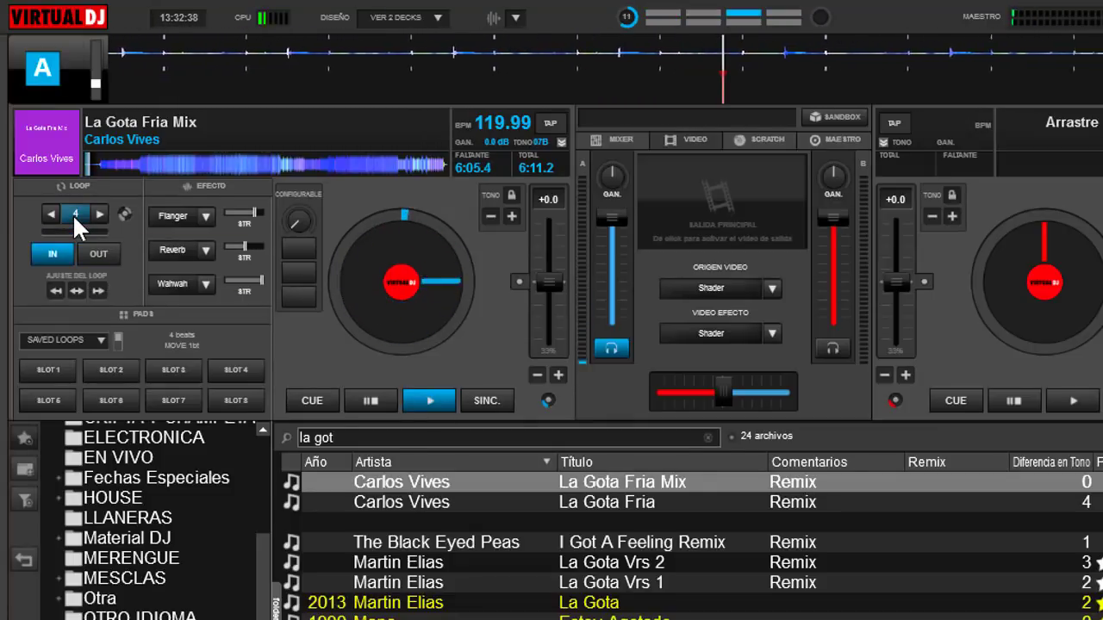
click(73, 214)
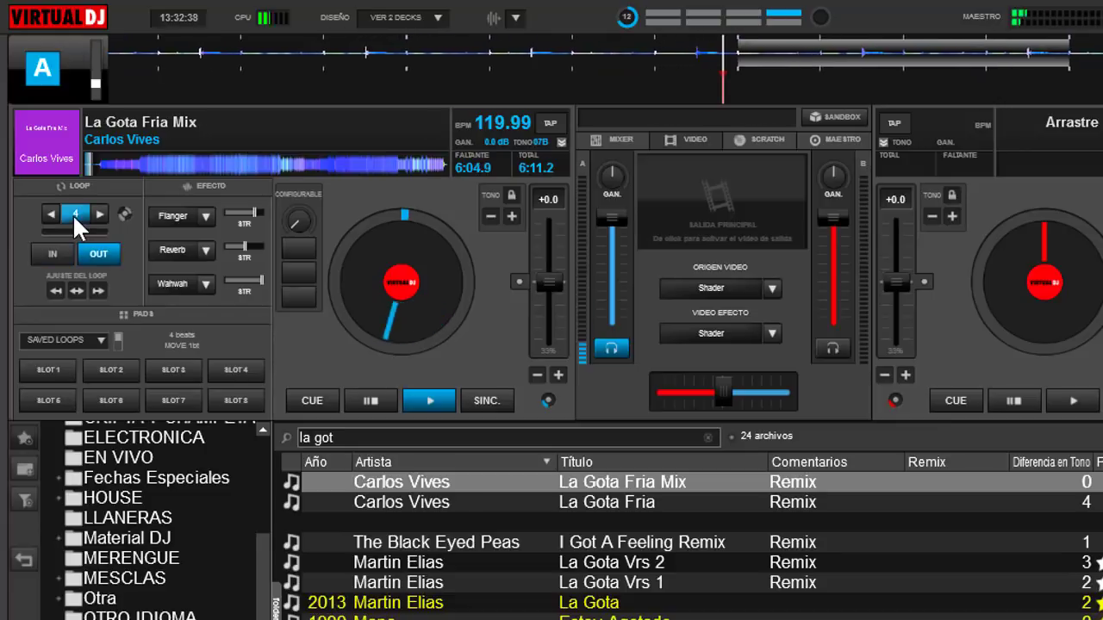
click(364, 407)
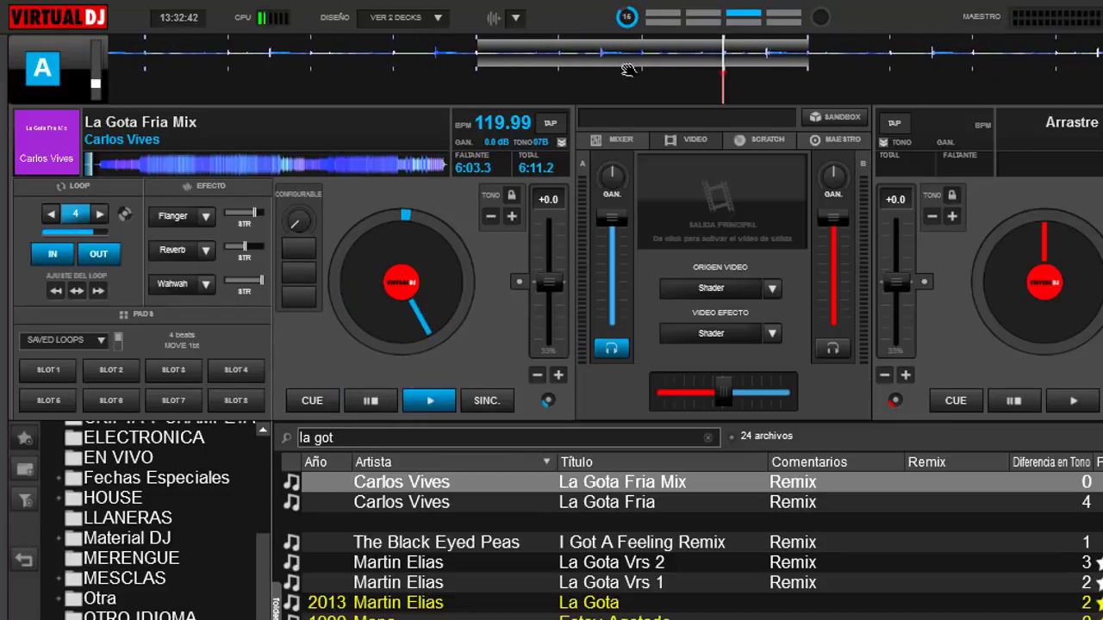
Step: Shorten deck A's active loop to 2 beats and release it, checking the enabled loop modes
click(52, 211)
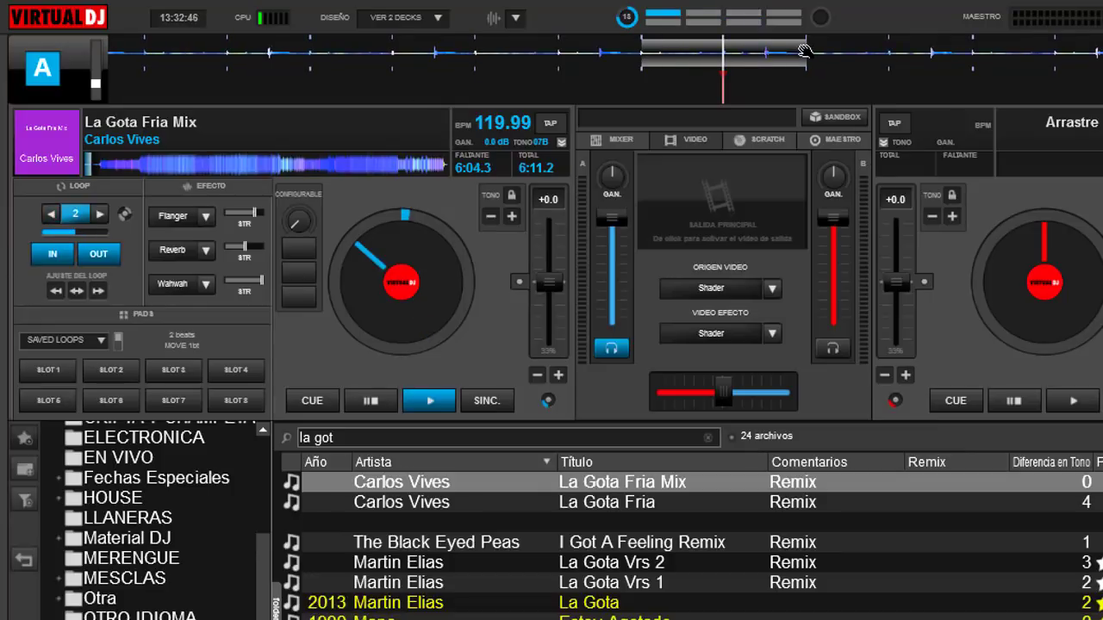
click(76, 210)
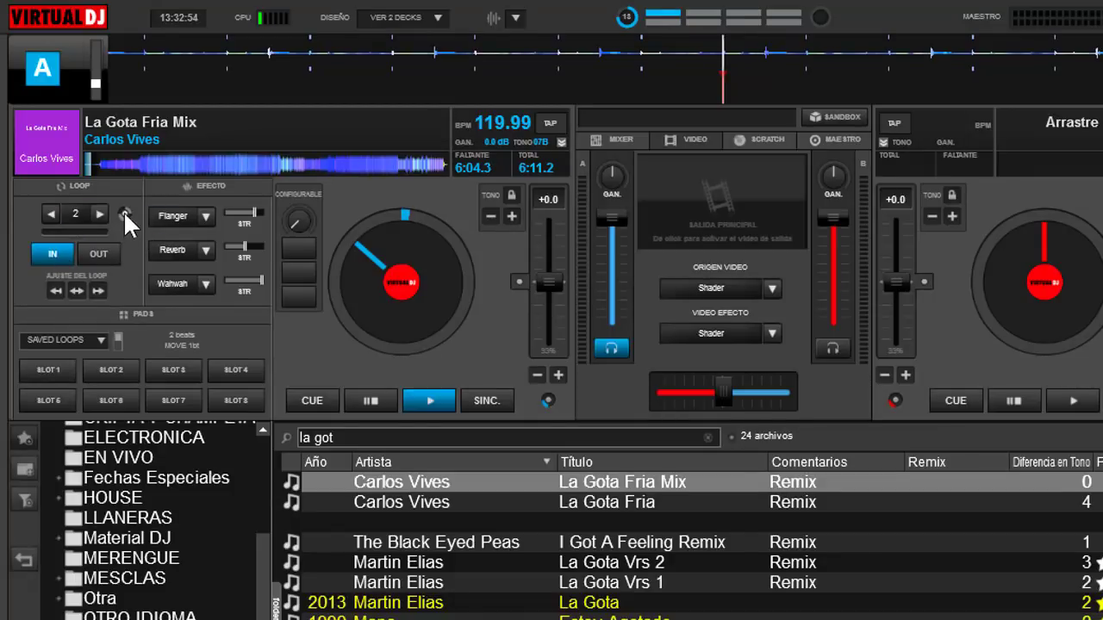
click(125, 213)
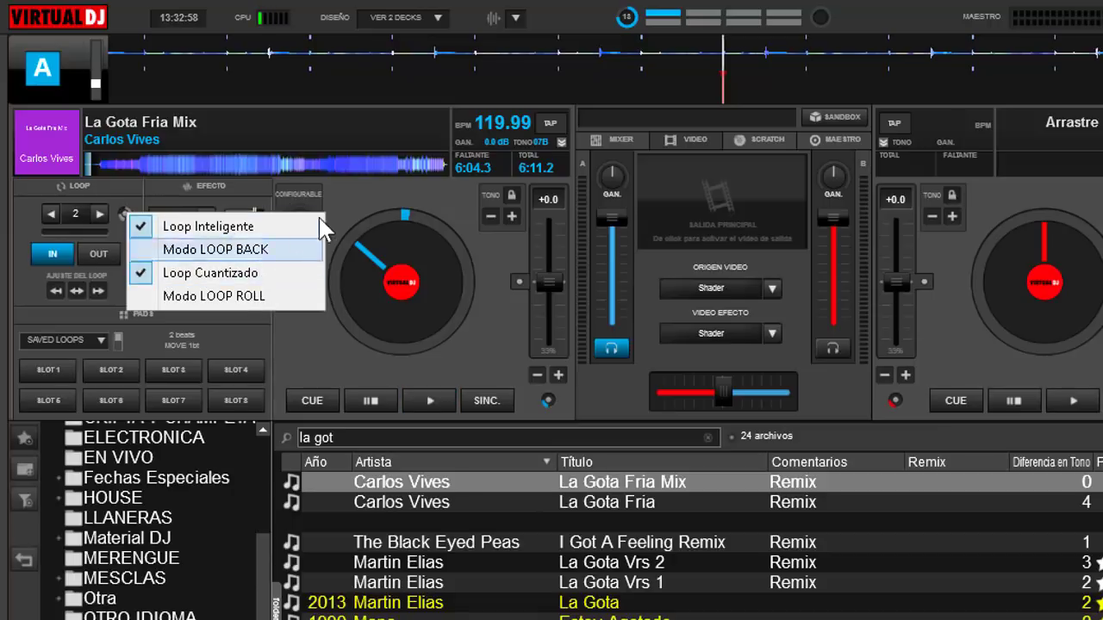
click(357, 191)
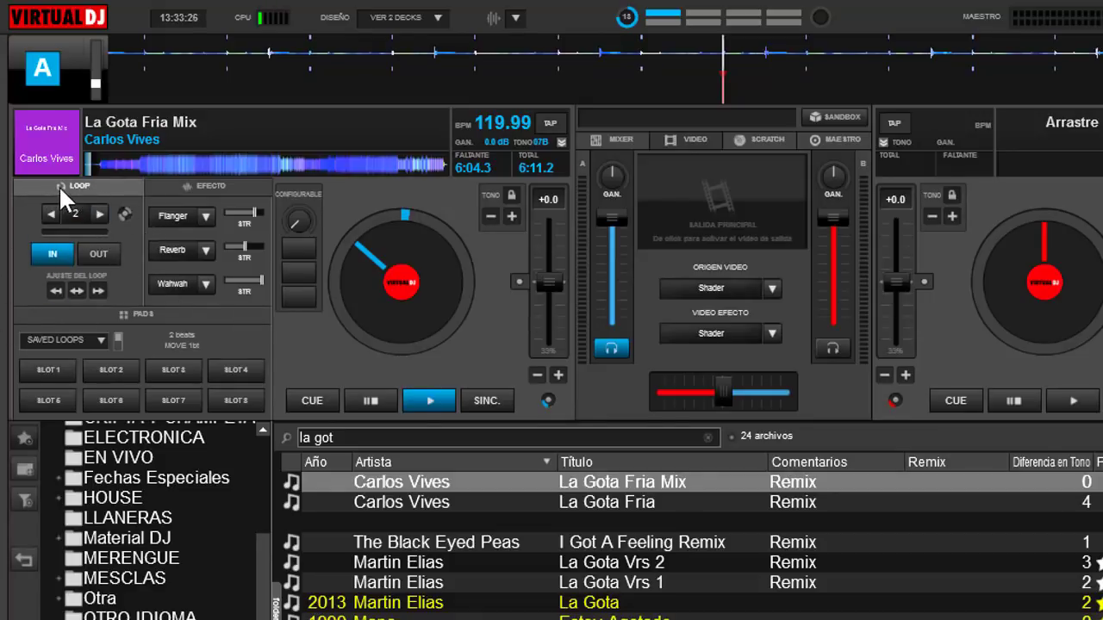
Step: Switch deck A's loop section to its memory and sample controls
click(84, 184)
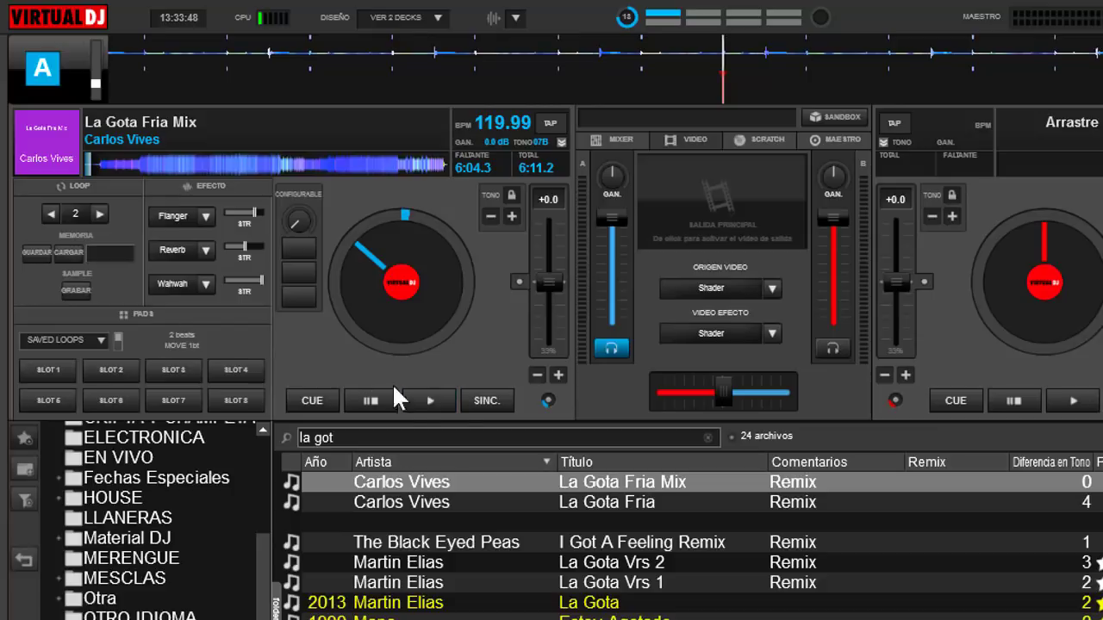
click(90, 184)
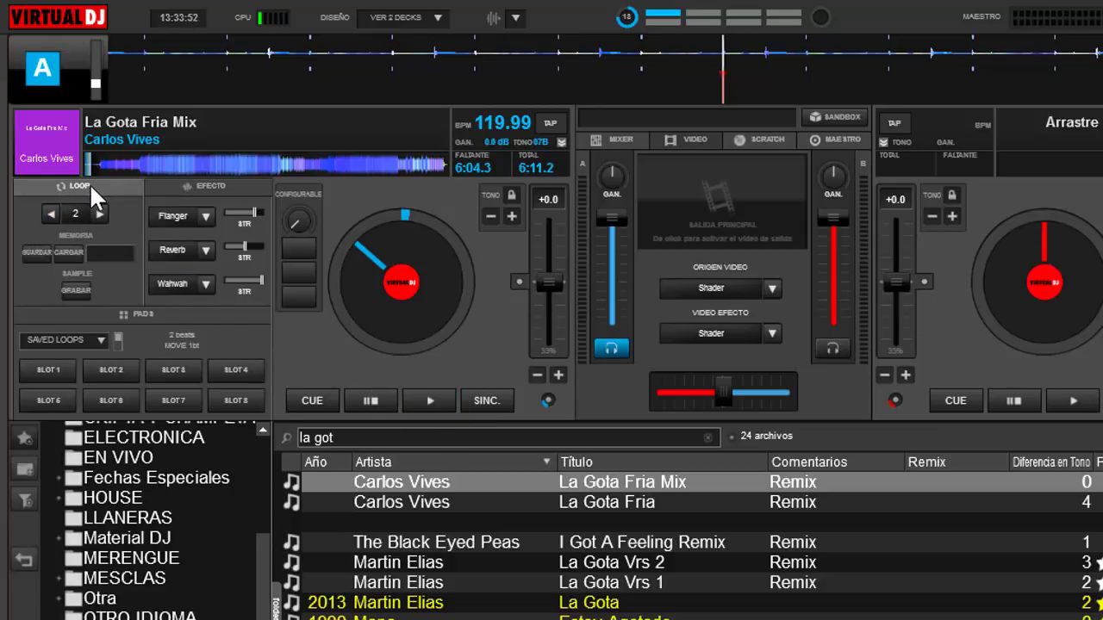
click(89, 183)
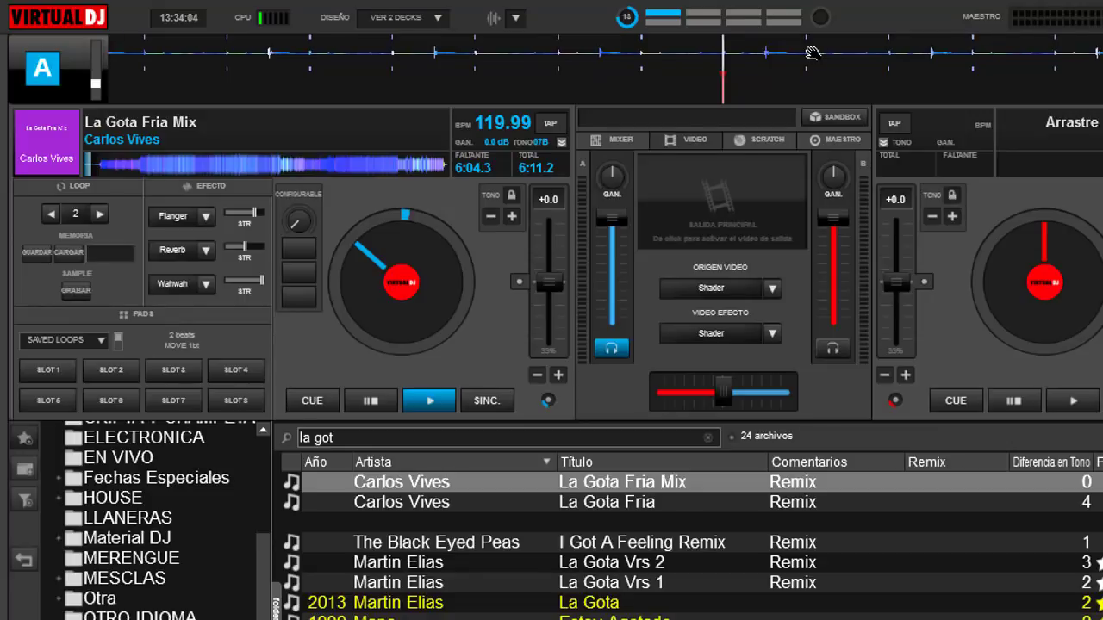
Step: Set a 4-beat loop at the first strong beat after the intro, save it to the loop memory and release it
drag(810, 55, 894, 57)
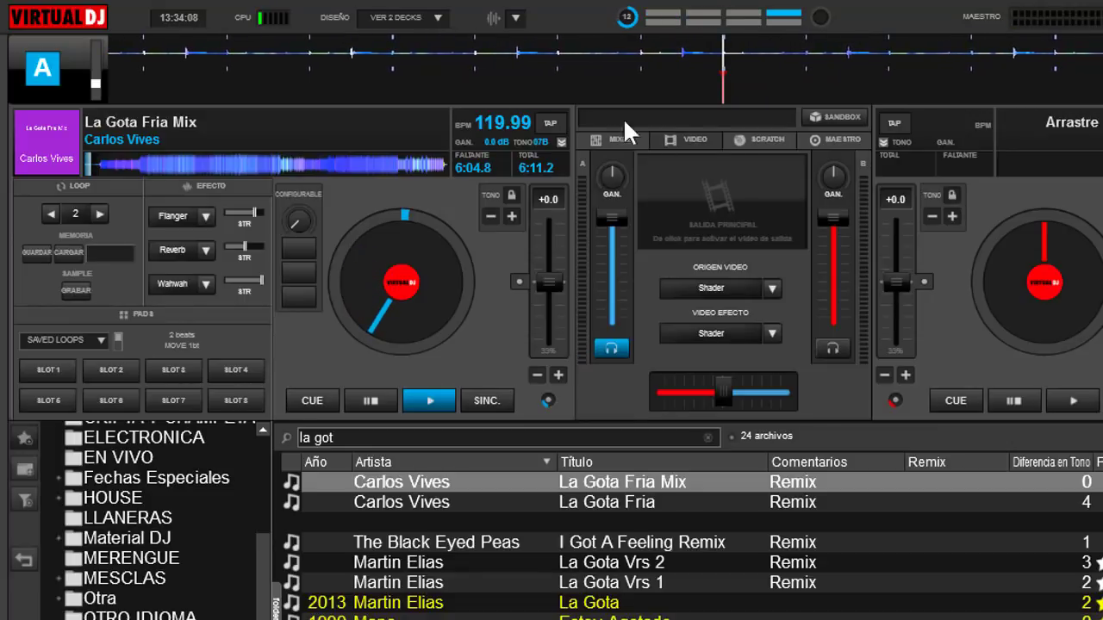
click(97, 162)
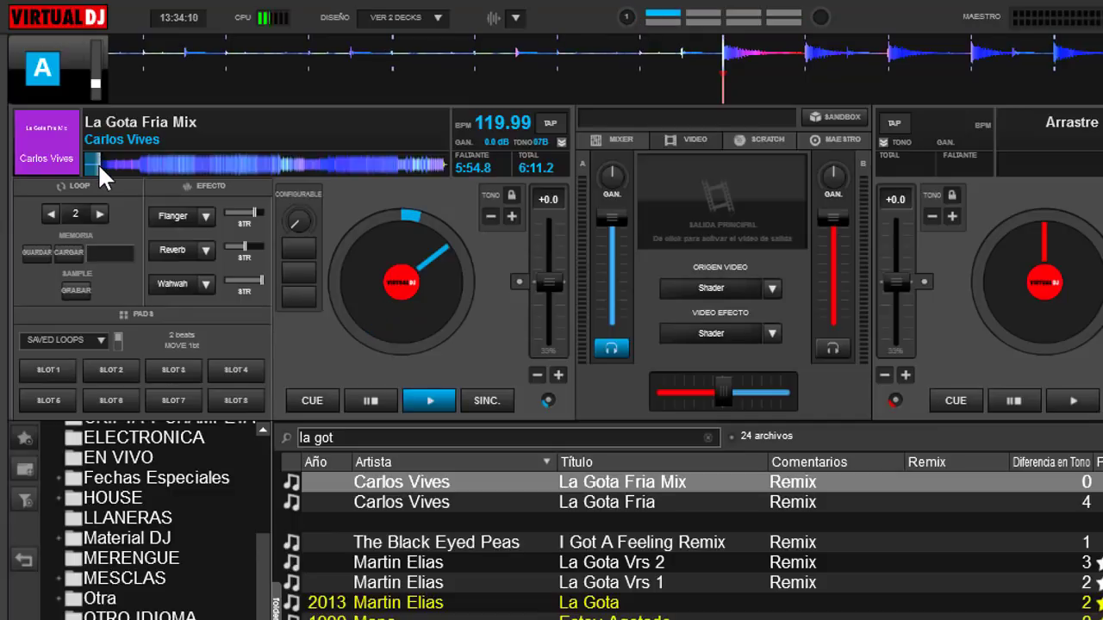
key(space)
click(76, 215)
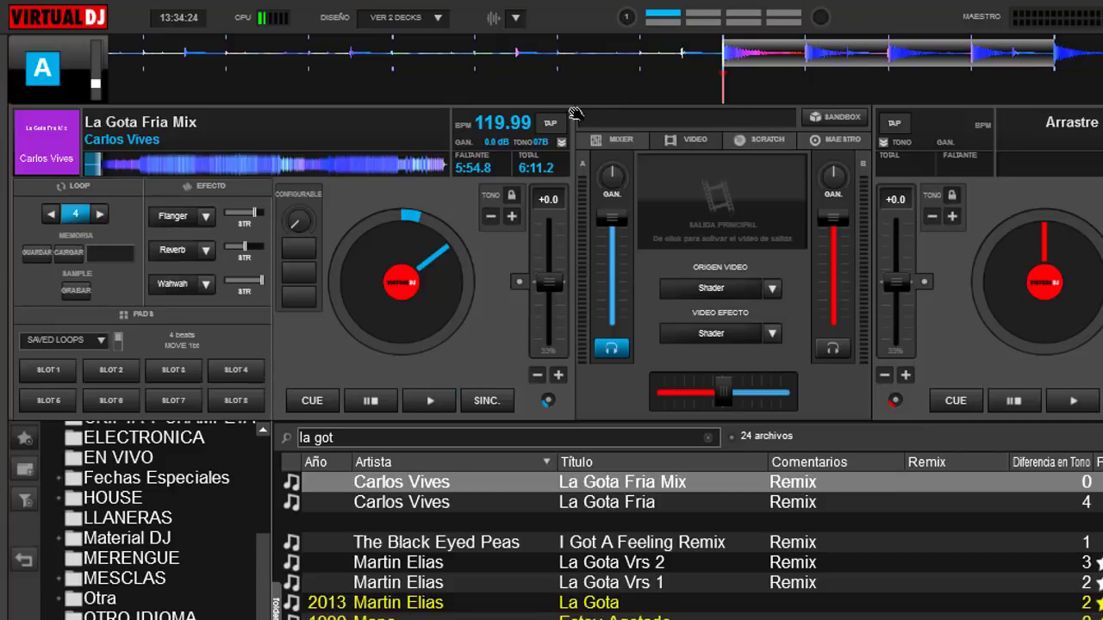
click(35, 252)
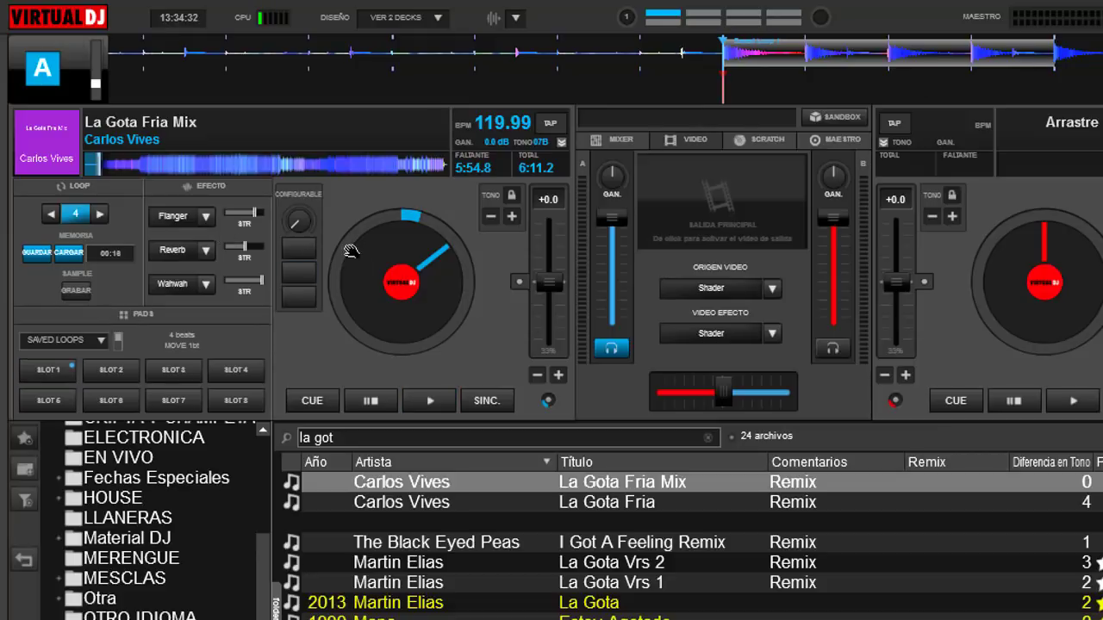
click(66, 253)
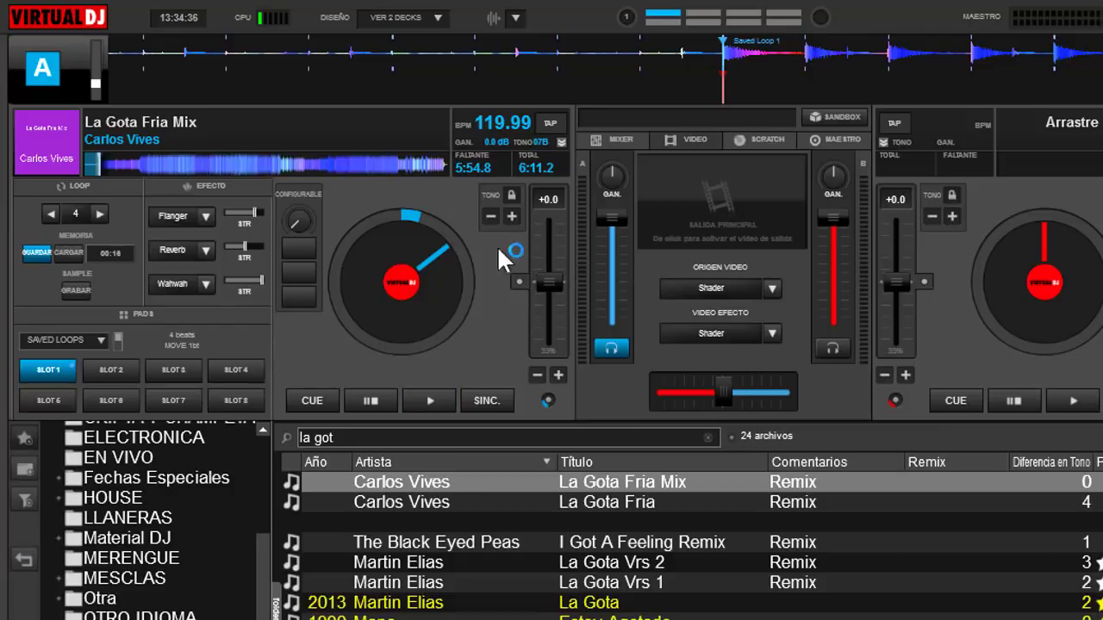
Step: Play the track from the intro twice, recalling the saved 4-beat loop from the loop memory each time
click(89, 164)
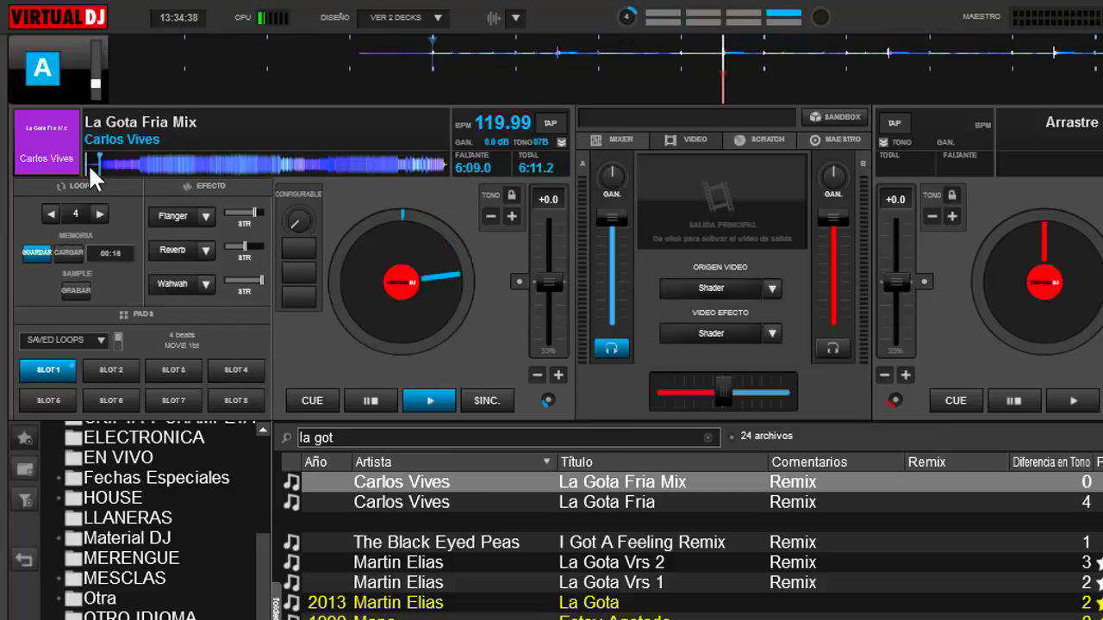
click(436, 398)
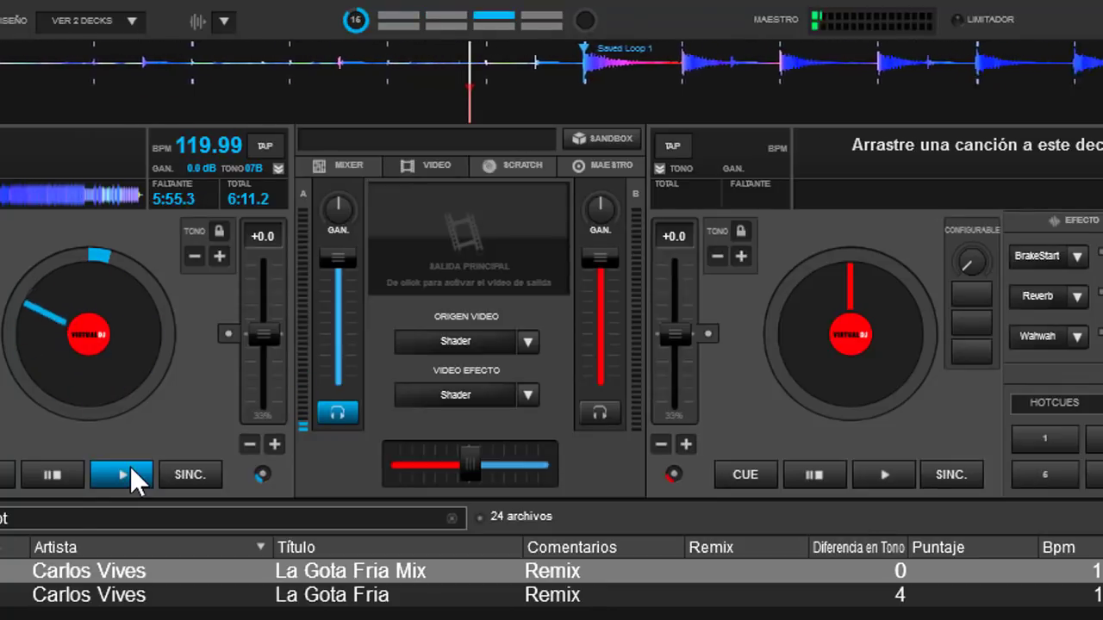
click(55, 474)
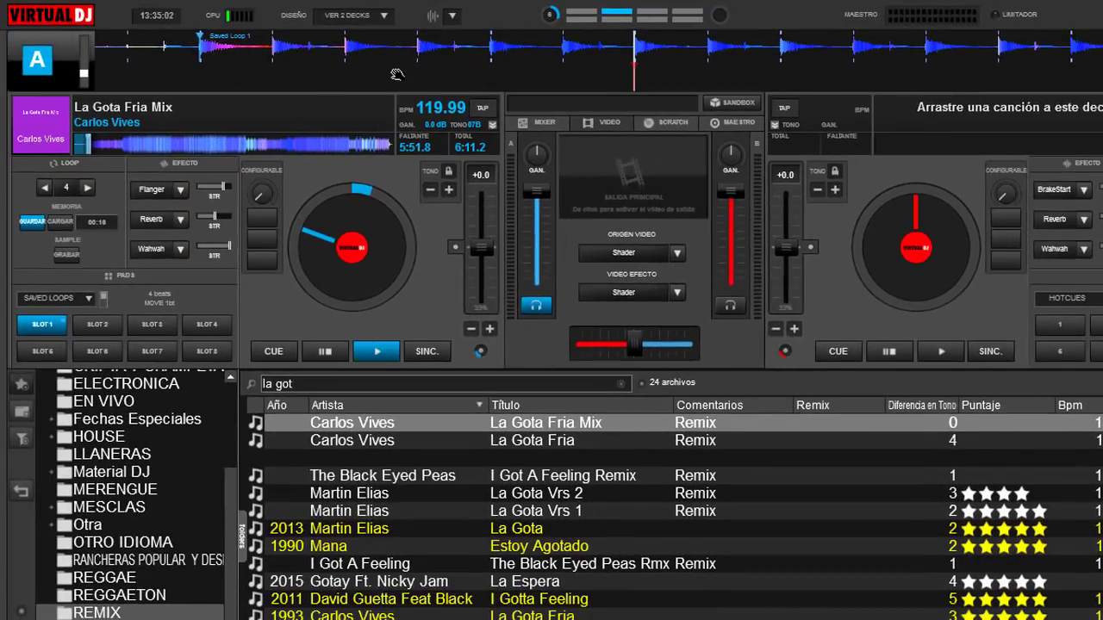
right_click(65, 226)
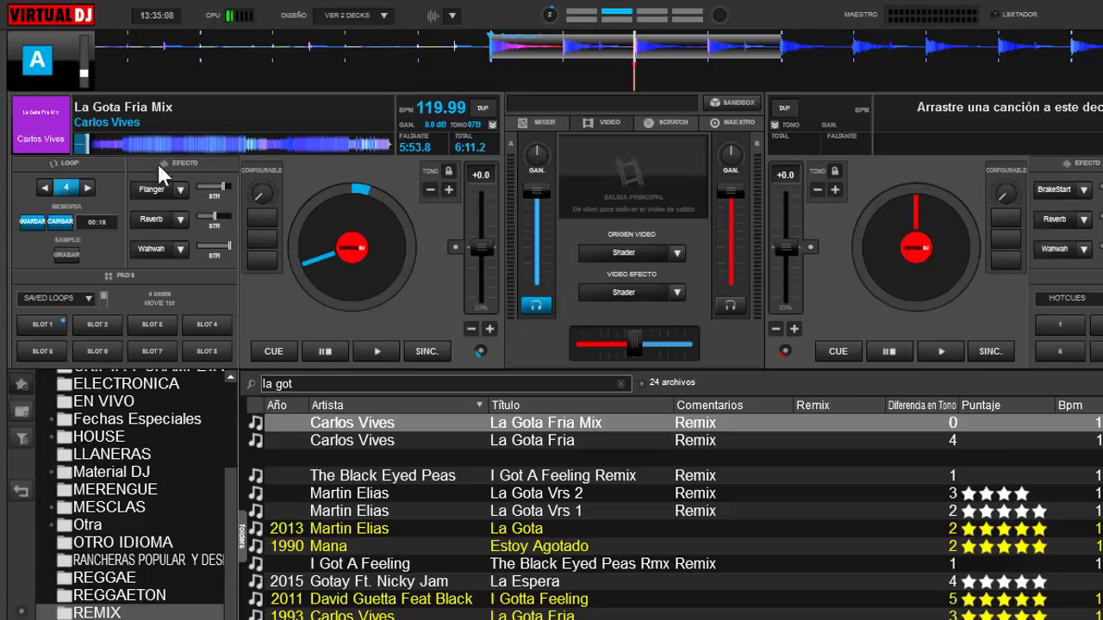
click(81, 141)
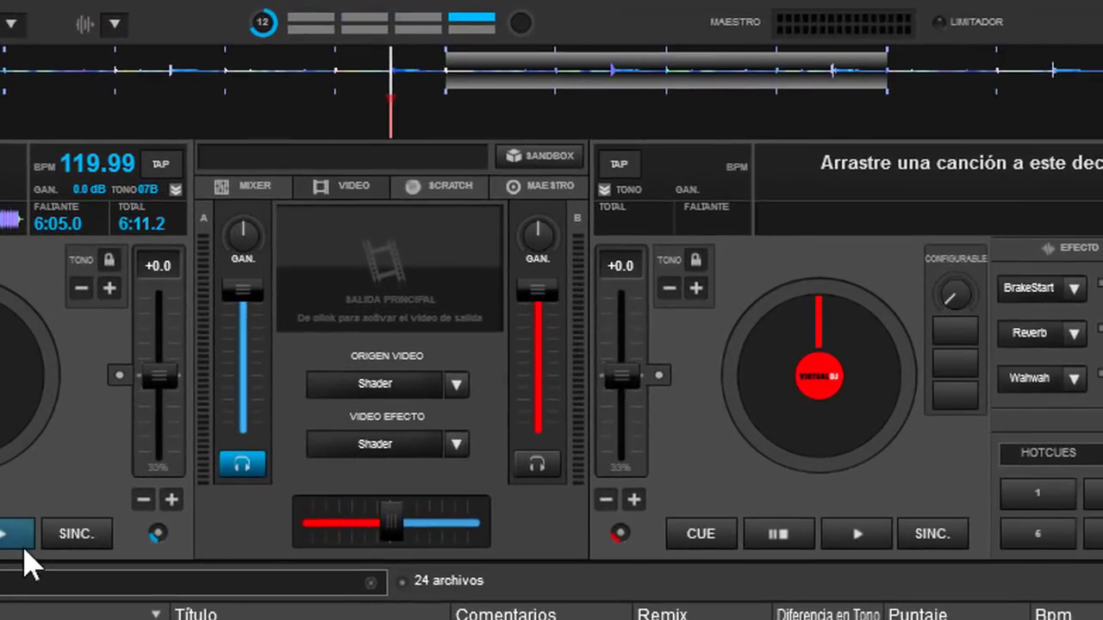
click(4, 535)
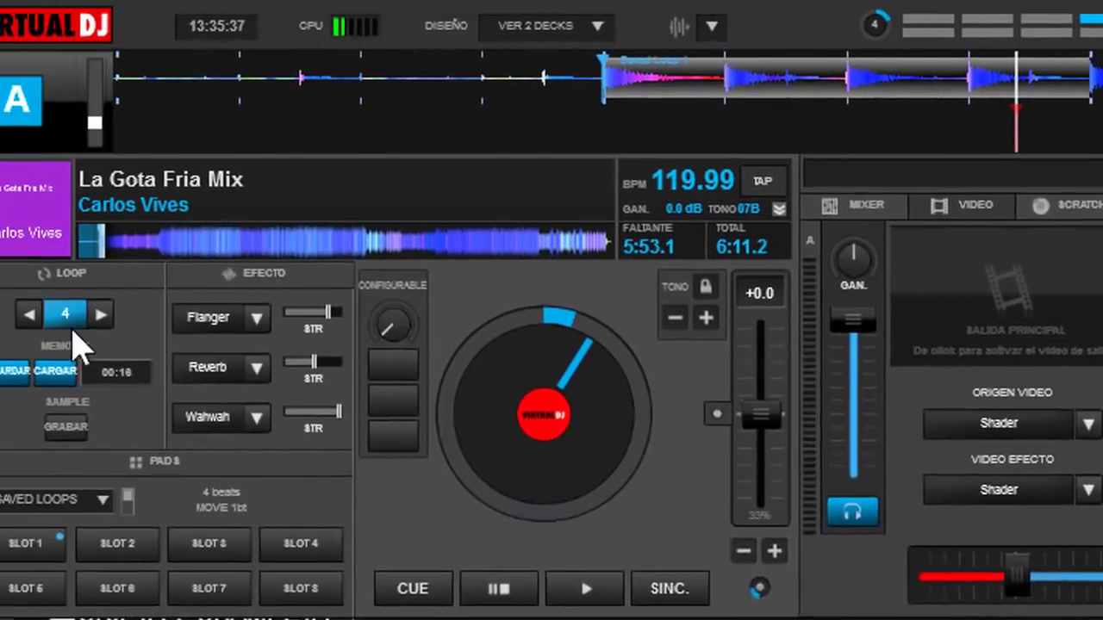
click(58, 380)
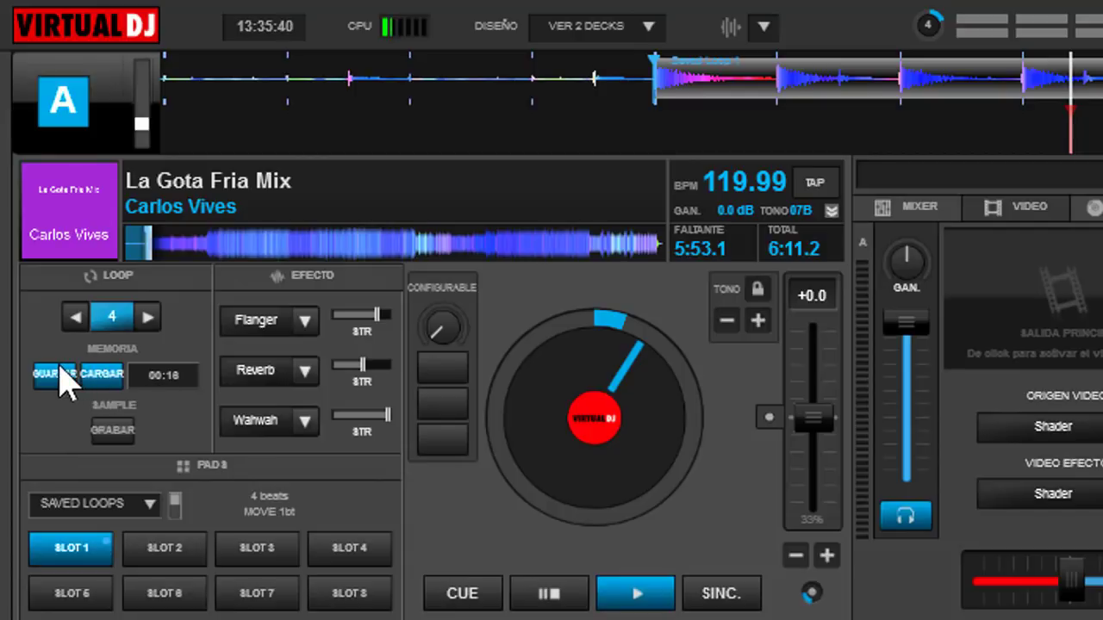
Step: Delete the saved 4-beat loop and save a 2-beat loop in its place, releasing it once stored
right_click(57, 379)
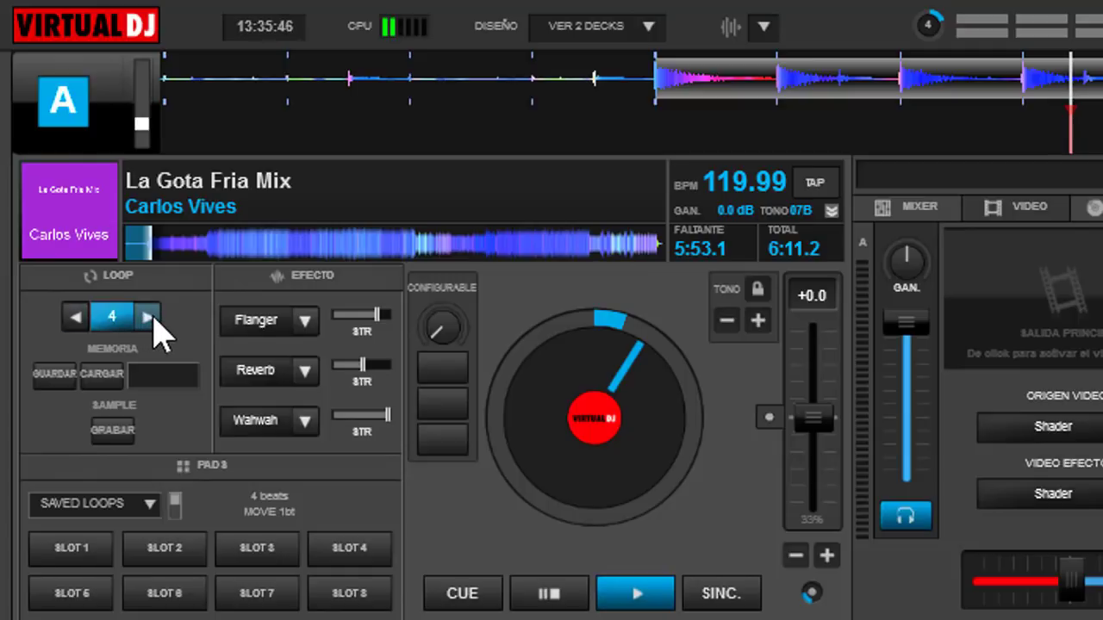
click(76, 318)
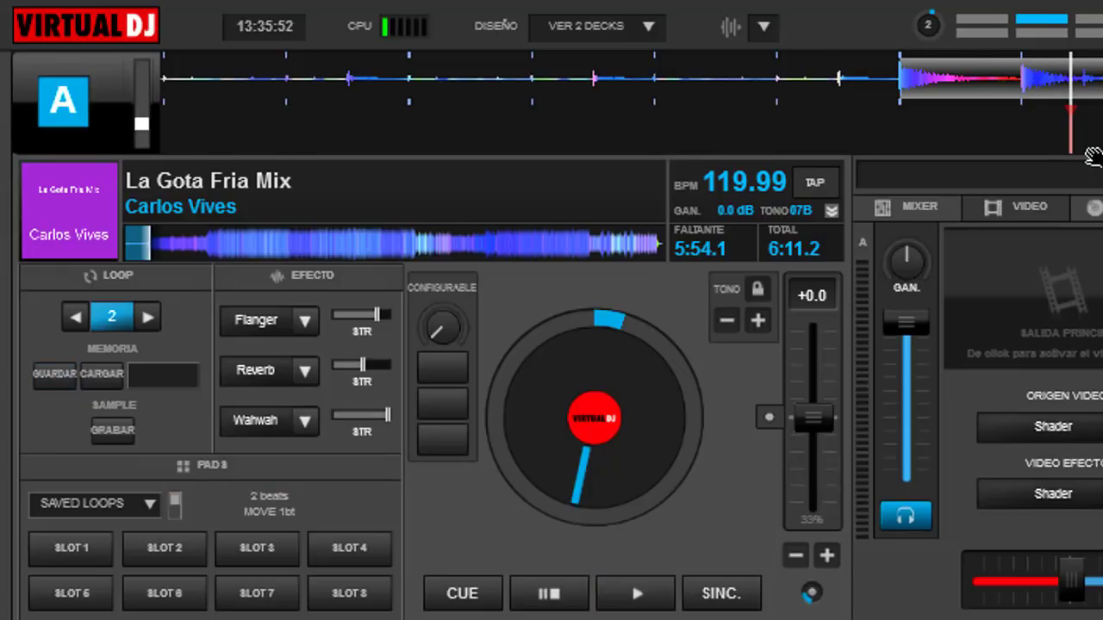
click(49, 376)
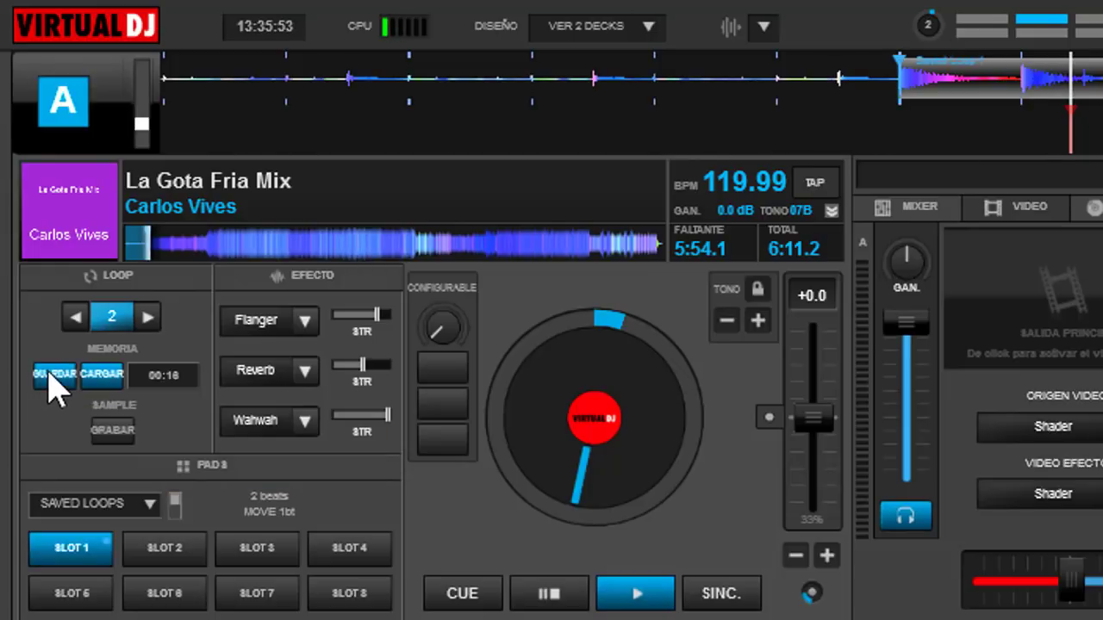
click(102, 376)
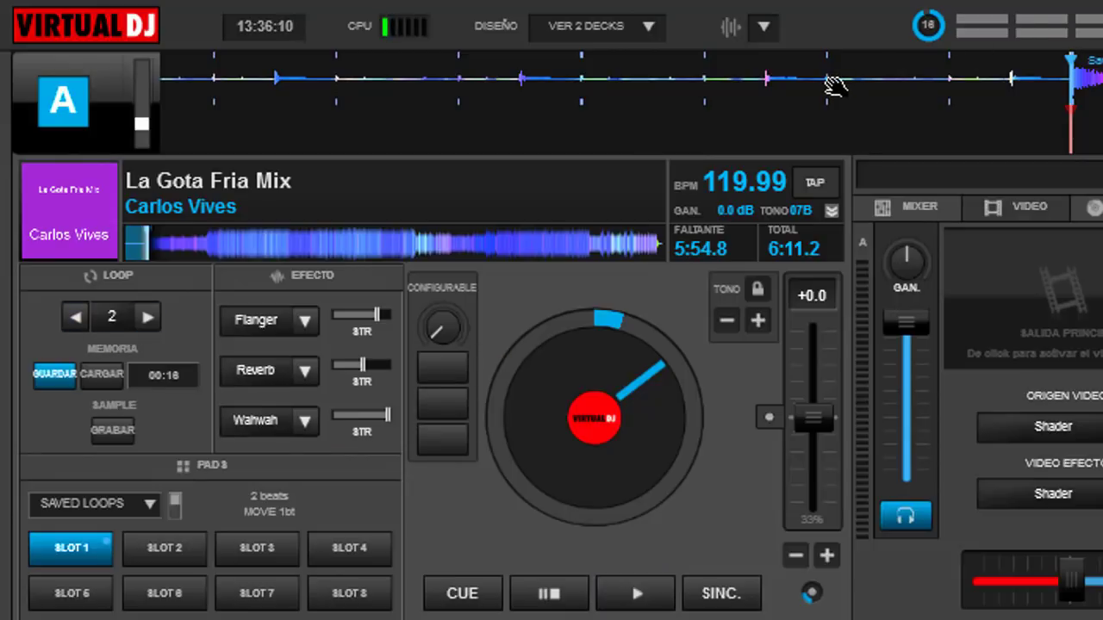
Step: Play the track from the intro and recall the saved 2-beat loop from the loop memory
click(137, 246)
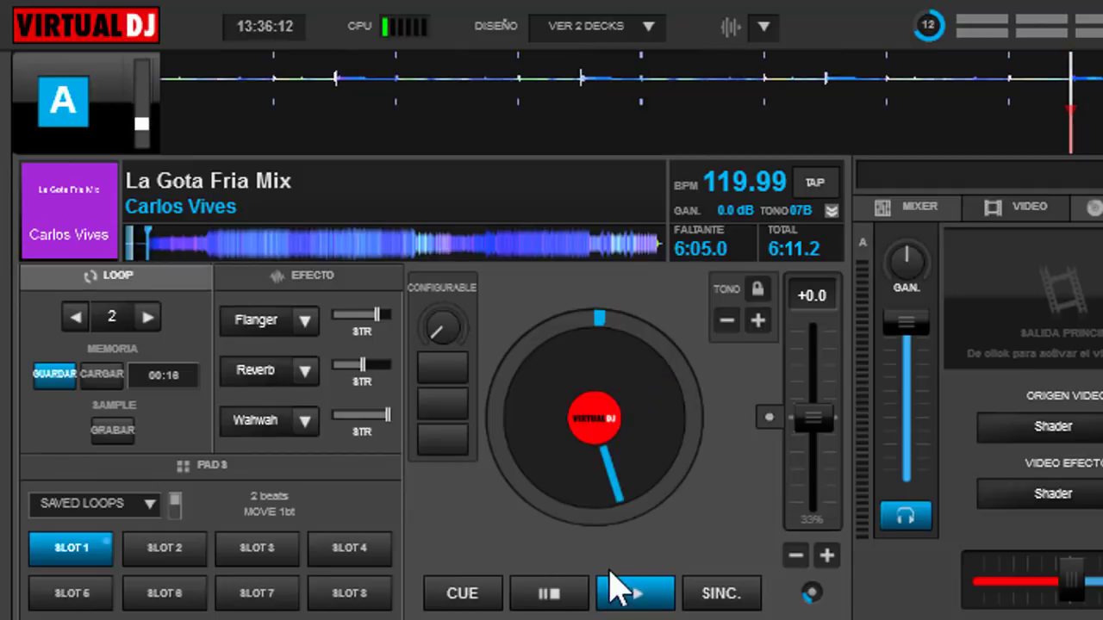
click(633, 594)
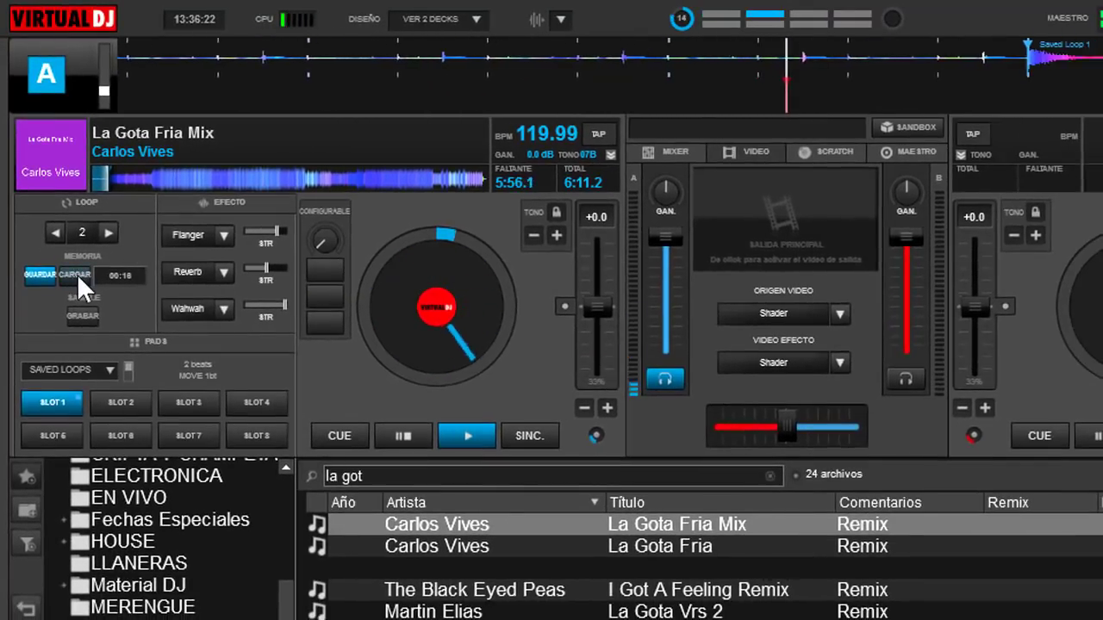
click(77, 275)
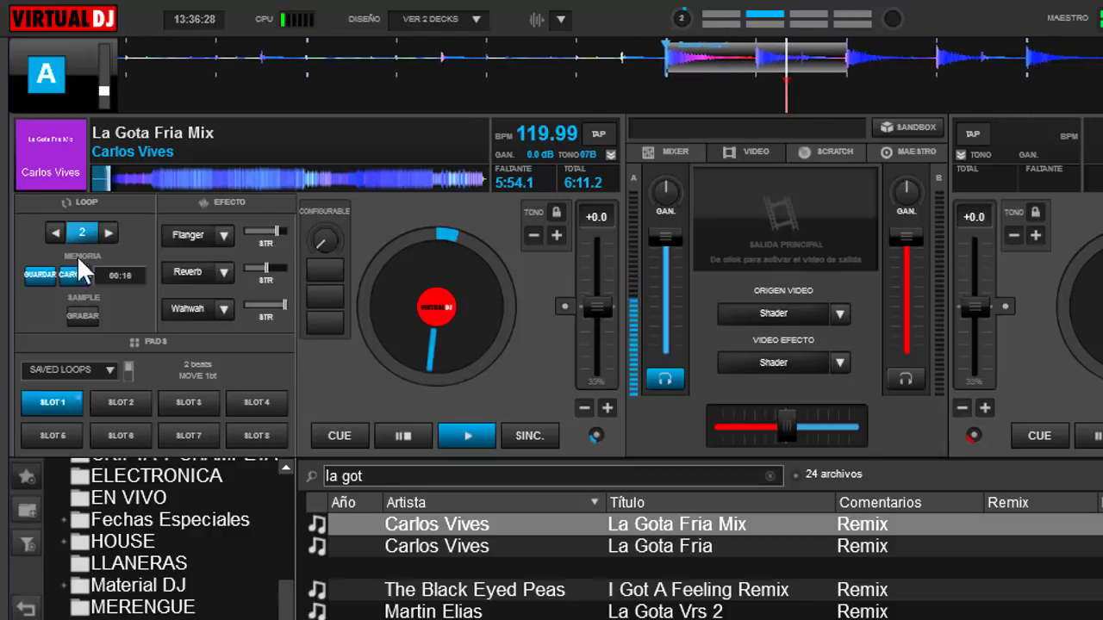
Step: Release and recall the saved 2-beat loop from the loop memory several times, ending with the loop active
click(81, 231)
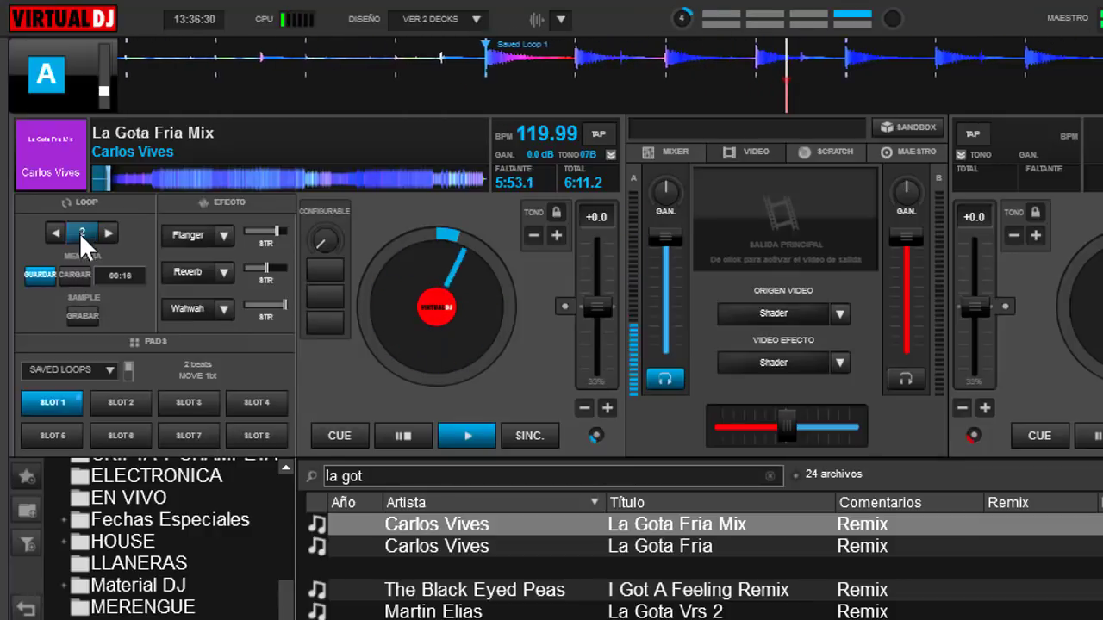
click(74, 272)
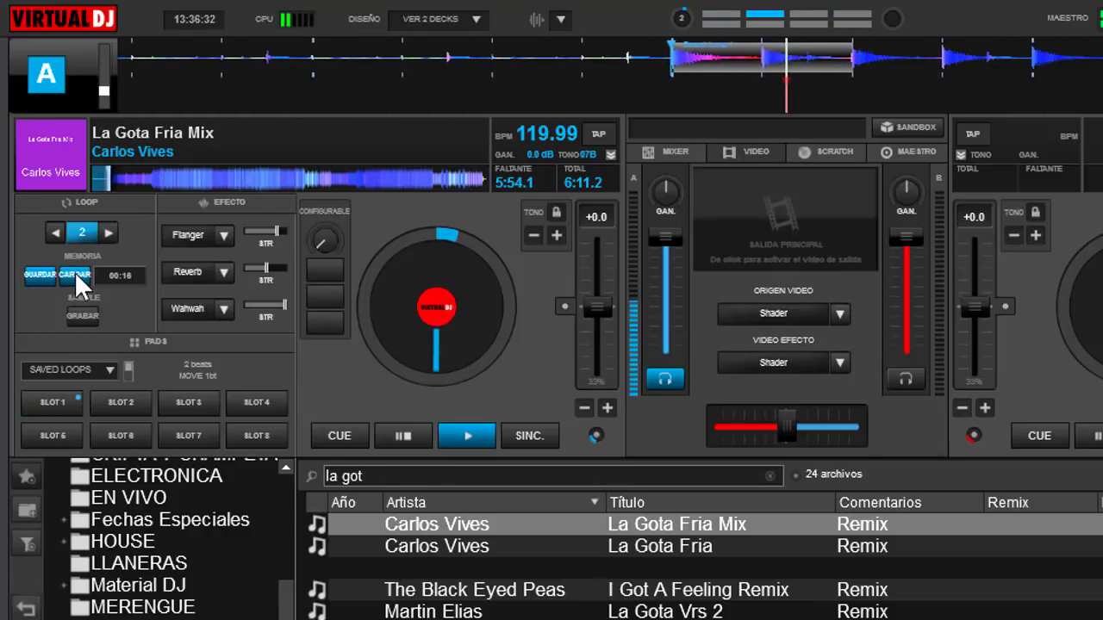
click(74, 271)
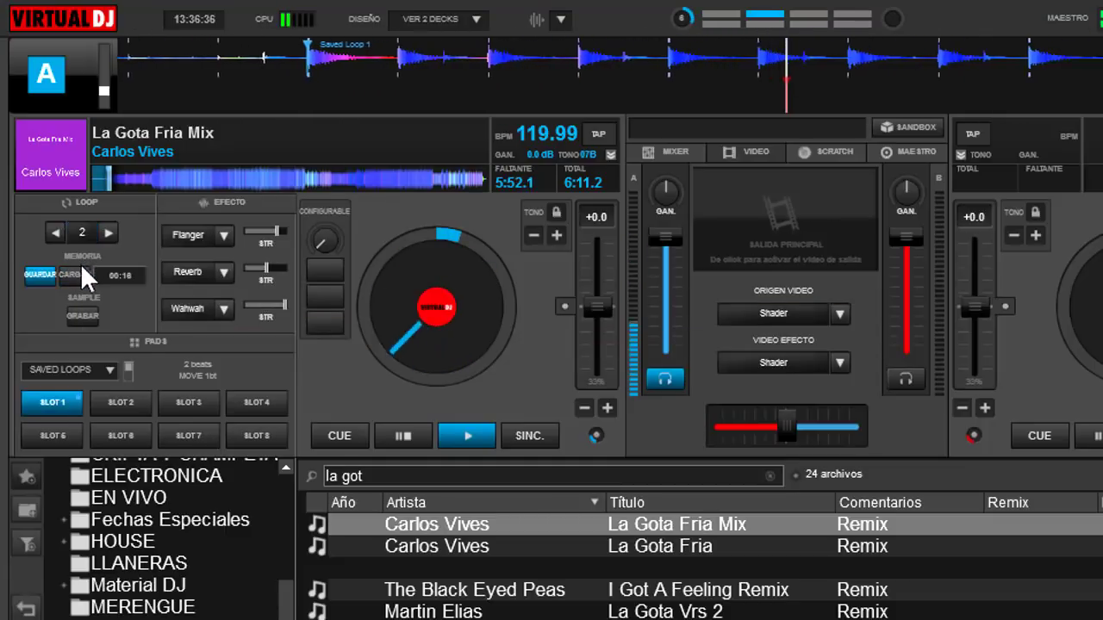
click(76, 270)
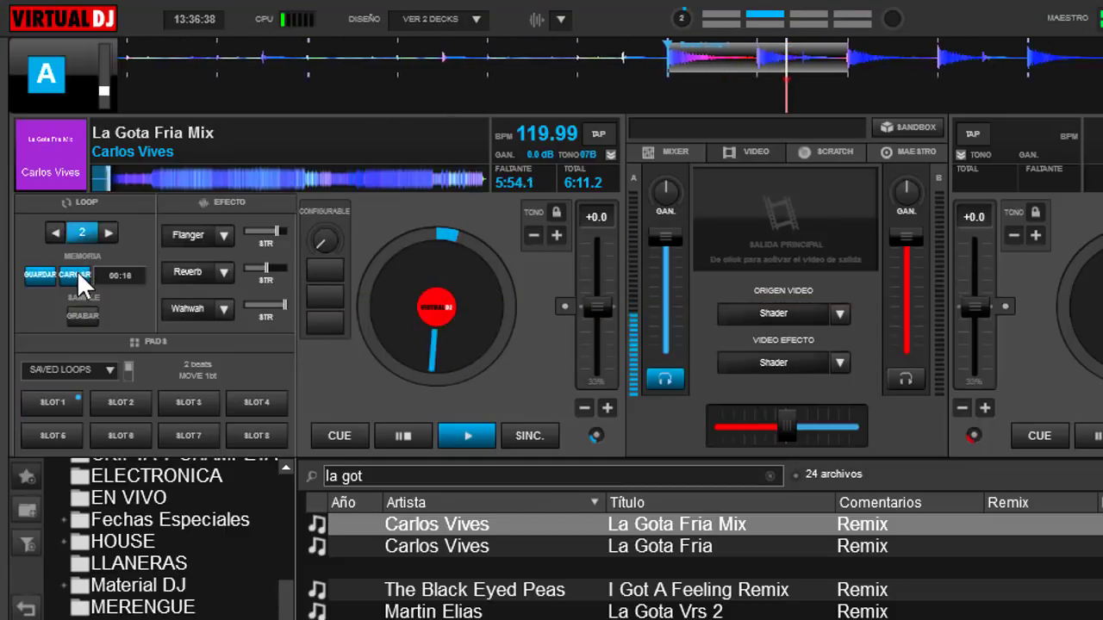
click(80, 231)
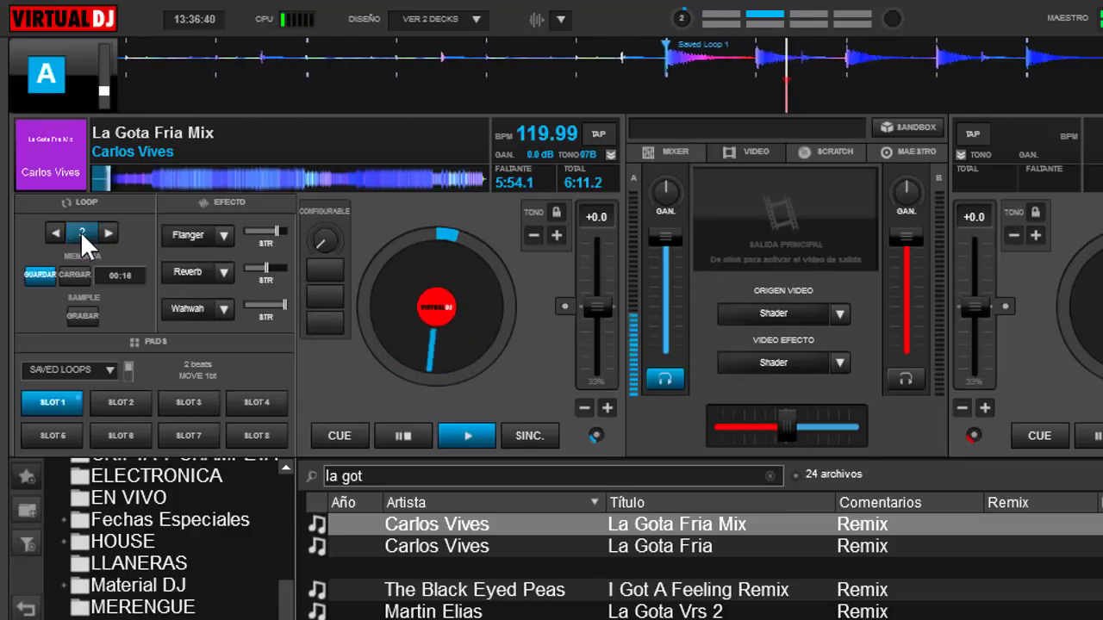
click(73, 267)
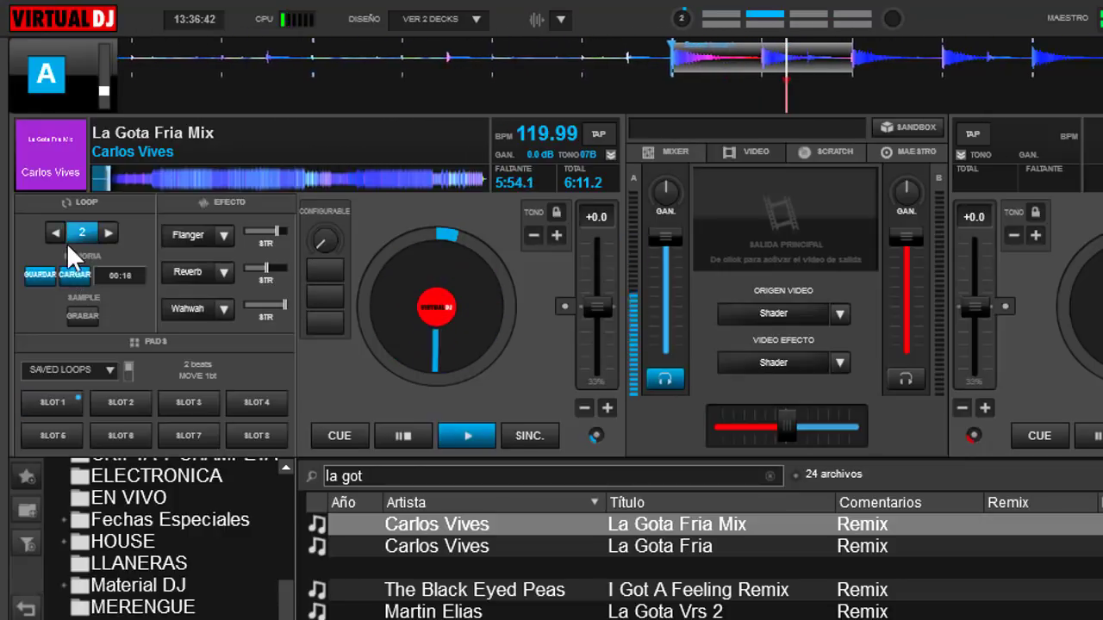
Step: Shorten the active loop to 1 beat, release it, and move playback past the middle of the track
click(53, 229)
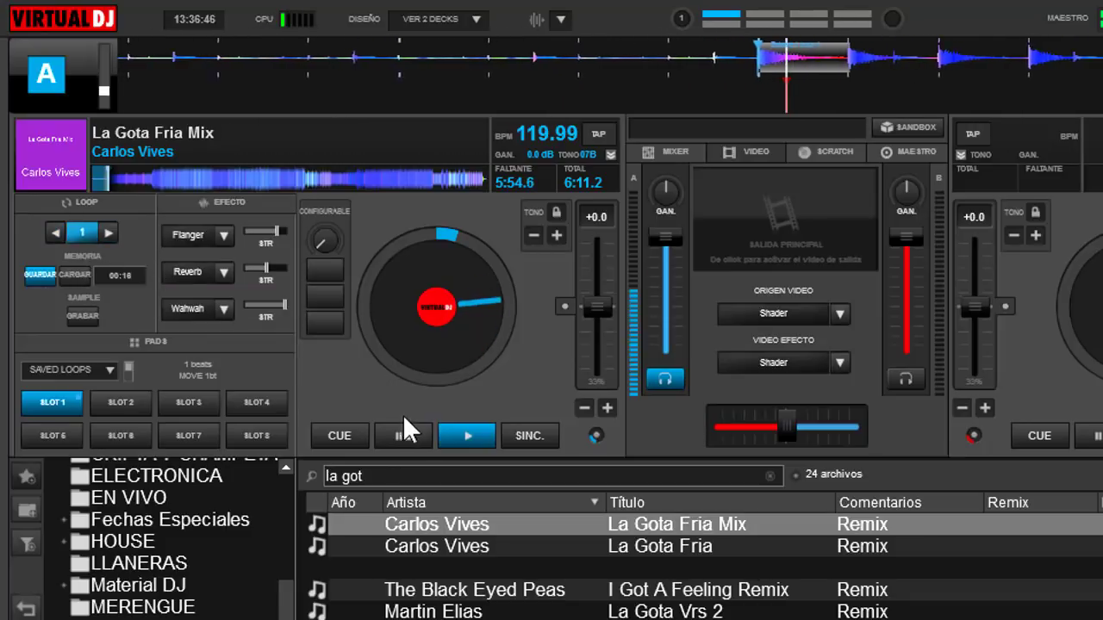
click(82, 232)
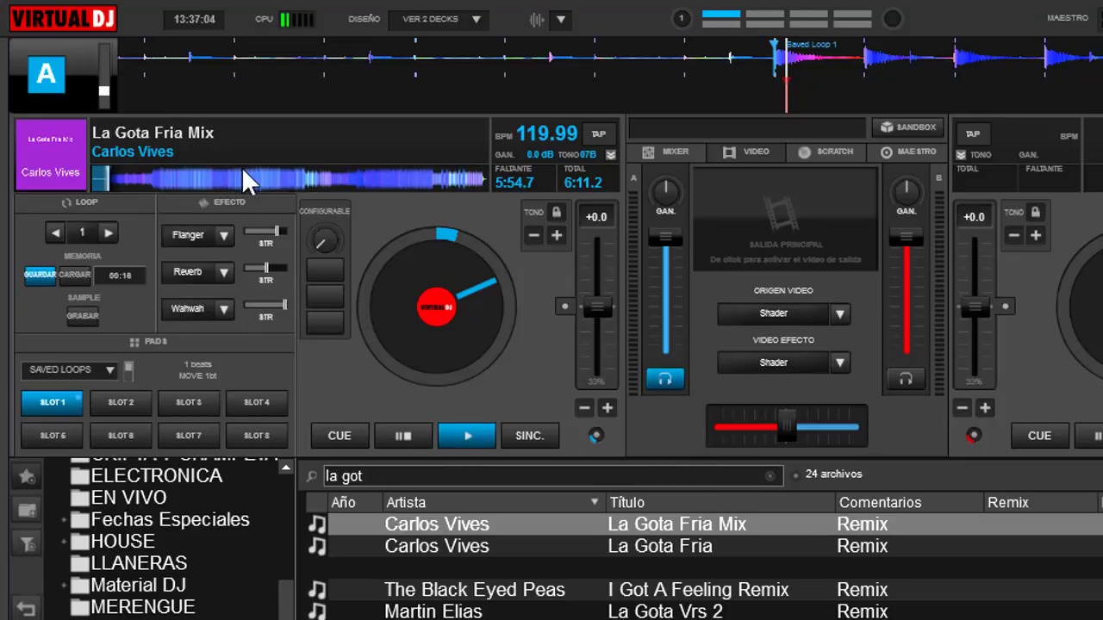
click(329, 181)
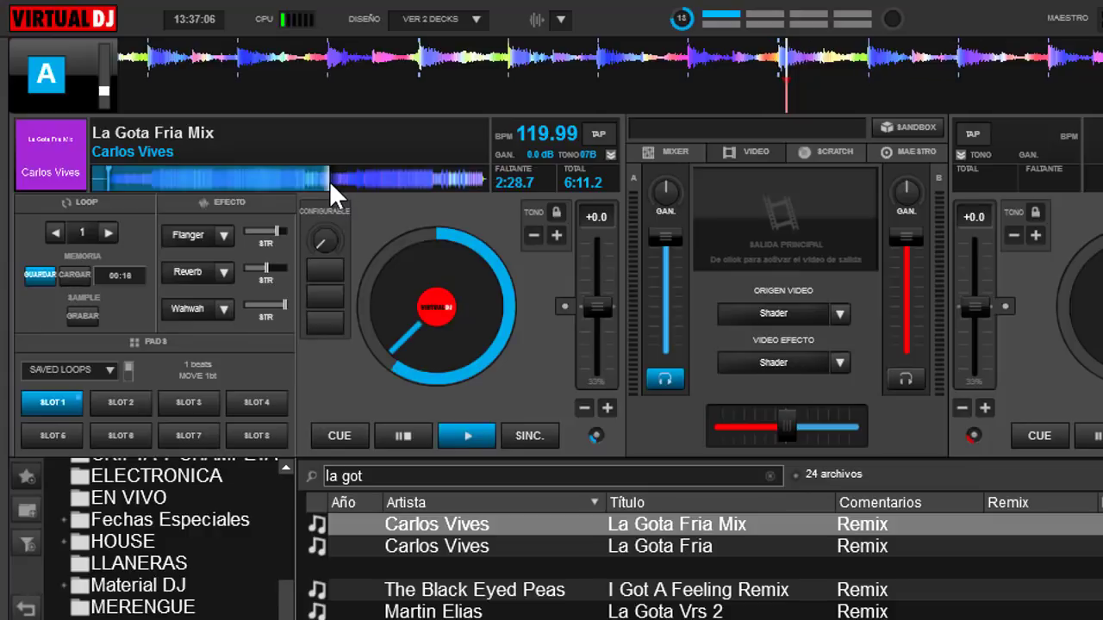
drag(909, 56, 757, 75)
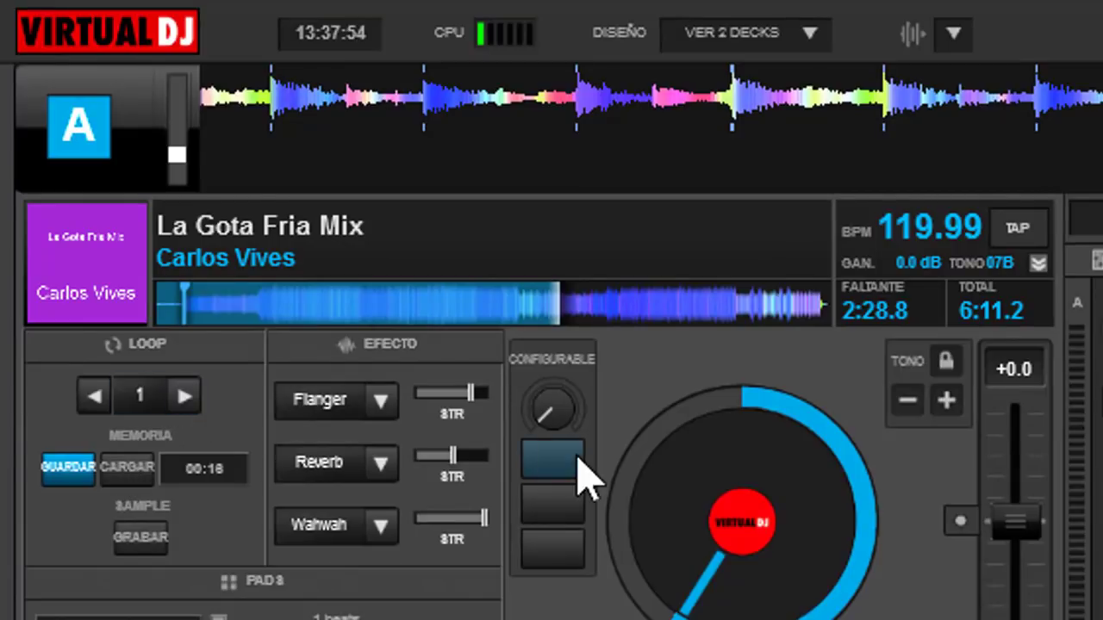
Step: Return to the intro, recall the saved 2-beat loop from the loop memory, and lengthen it to 4 beats
click(191, 302)
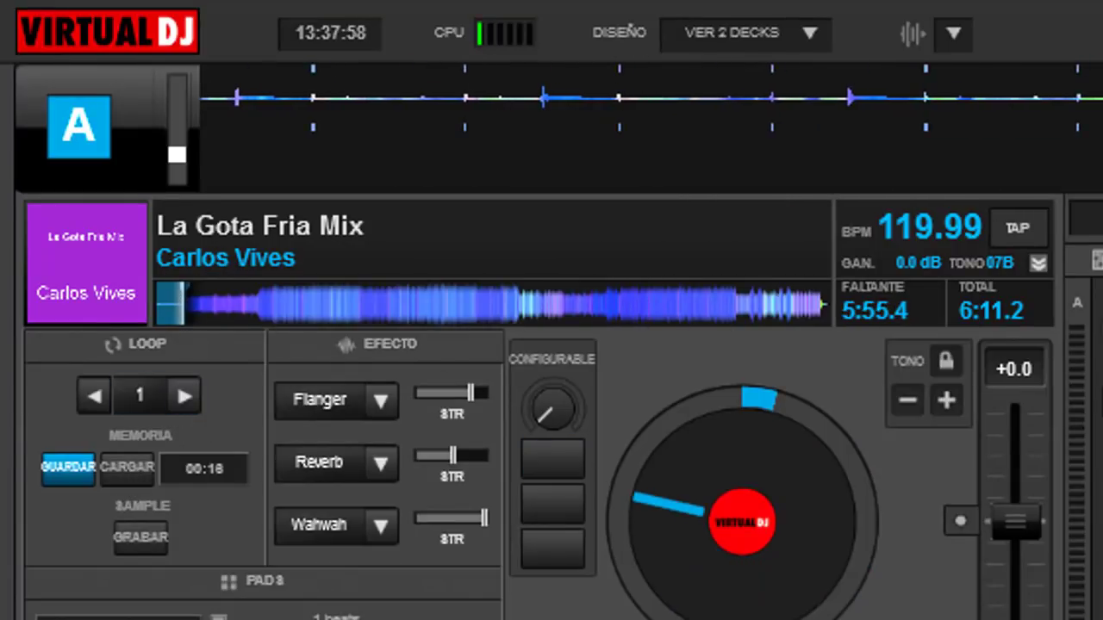
key(space)
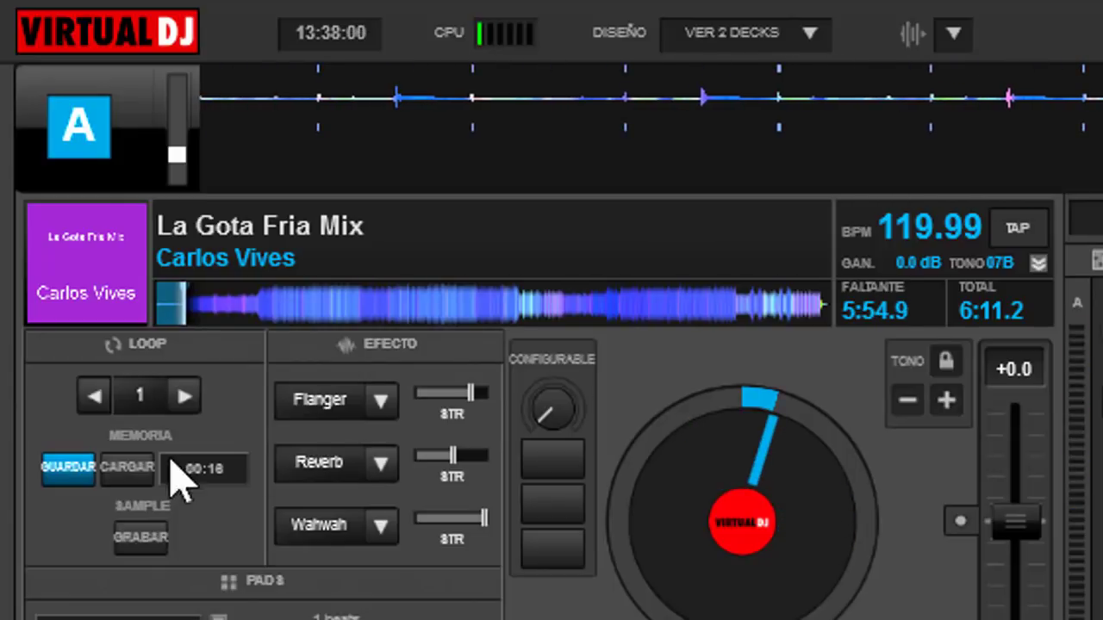
click(138, 469)
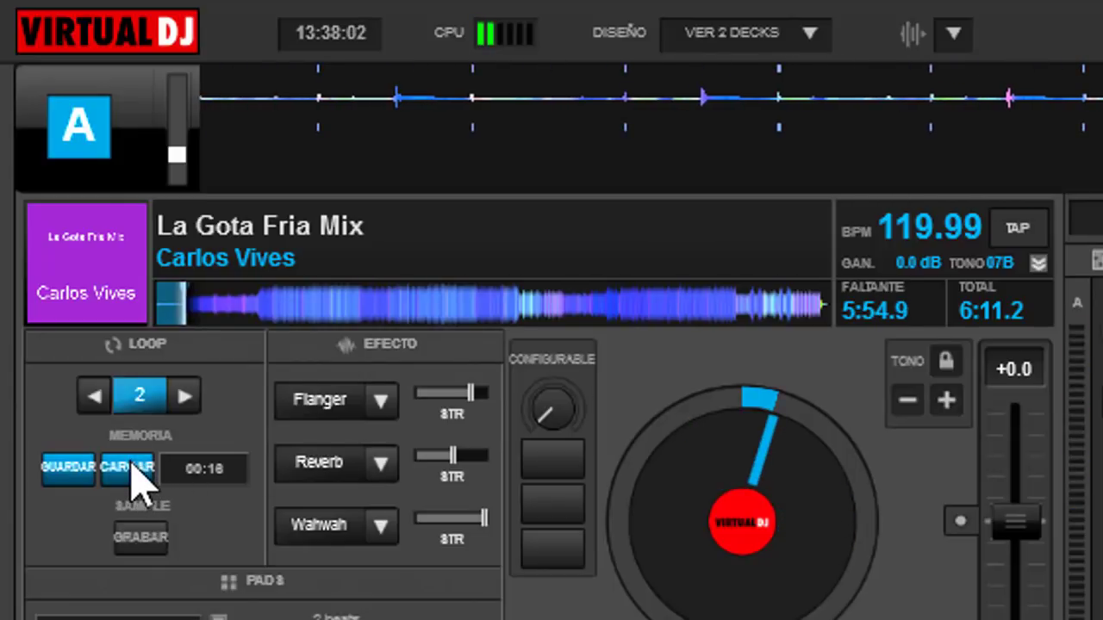
click(184, 397)
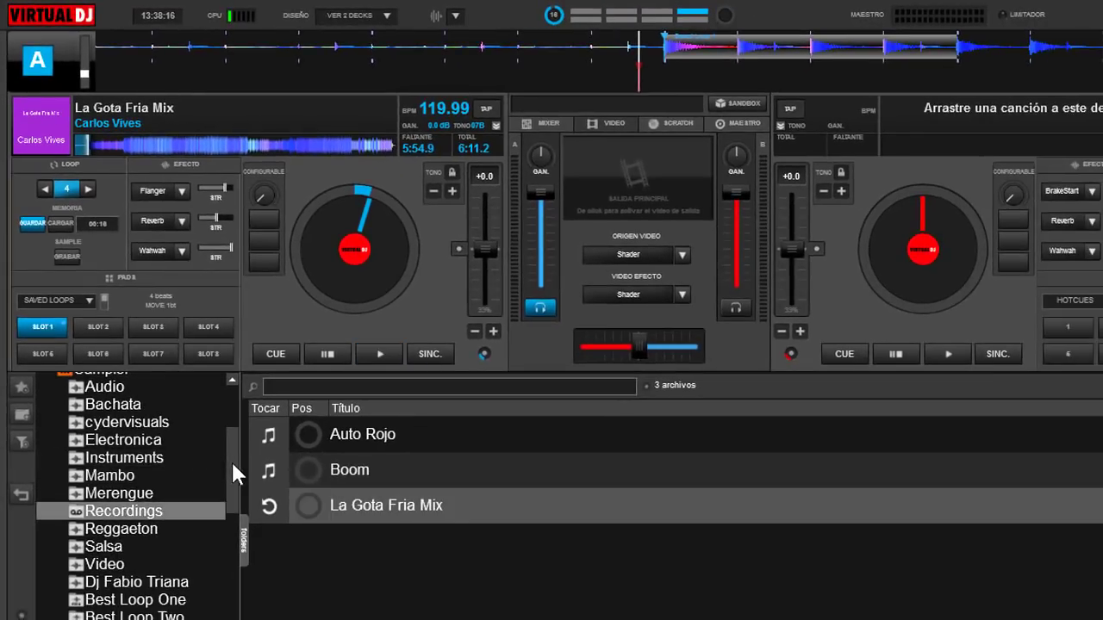
Step: Examine where the Recordings folder sits under Listas y Consejos > Sampler in the folder list
scroll(259, 522, up, 1)
drag(232, 461, 231, 426)
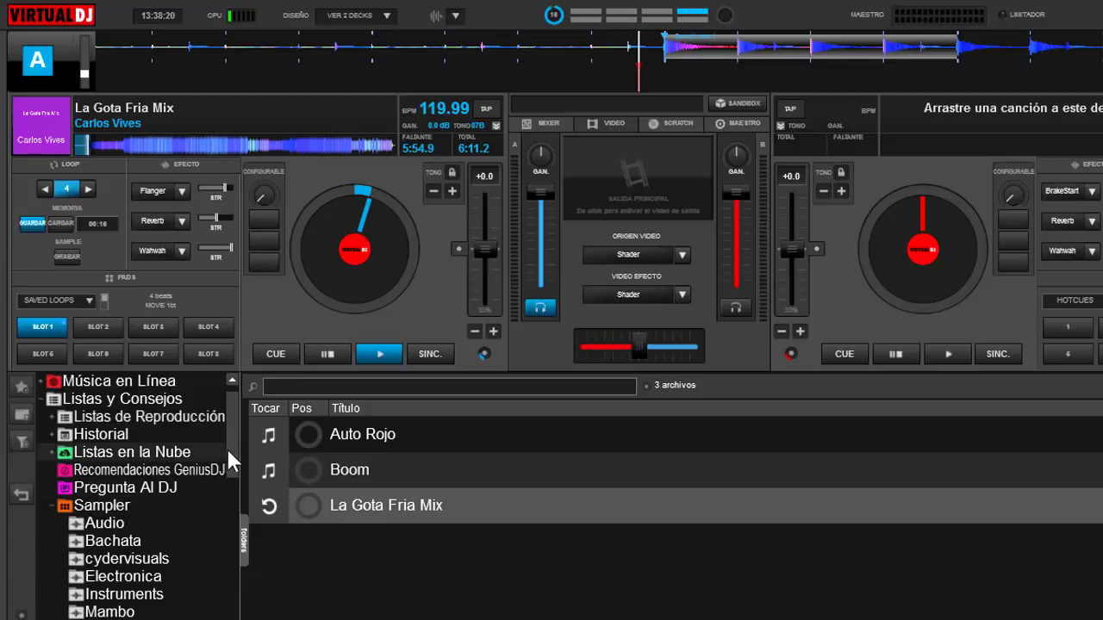
drag(229, 445, 229, 440)
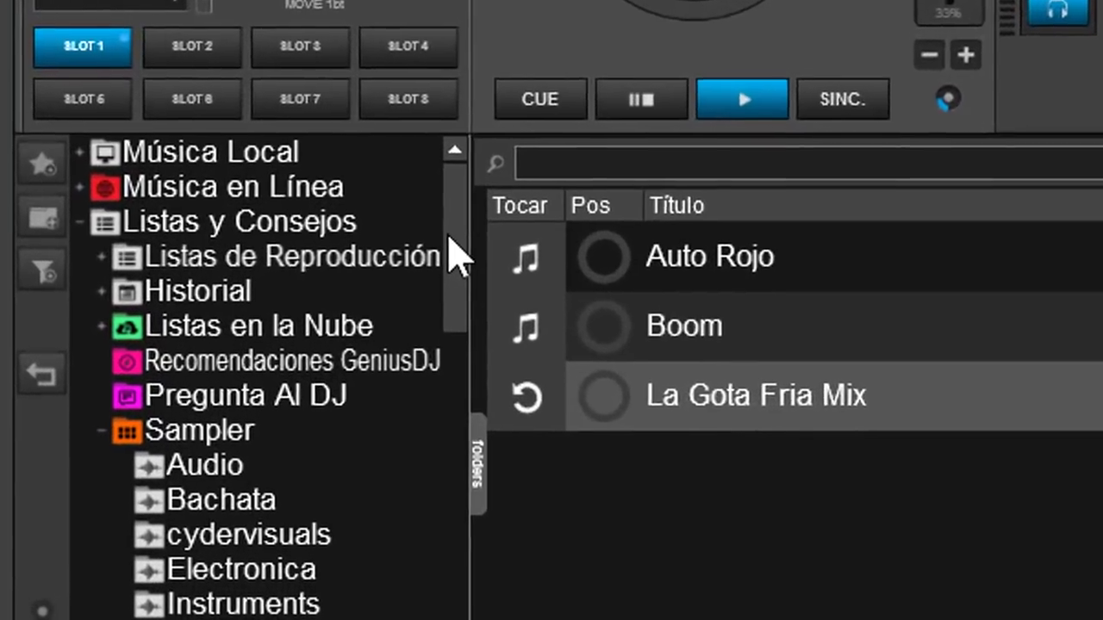
drag(258, 419, 254, 438)
scroll(474, 280, down, 1)
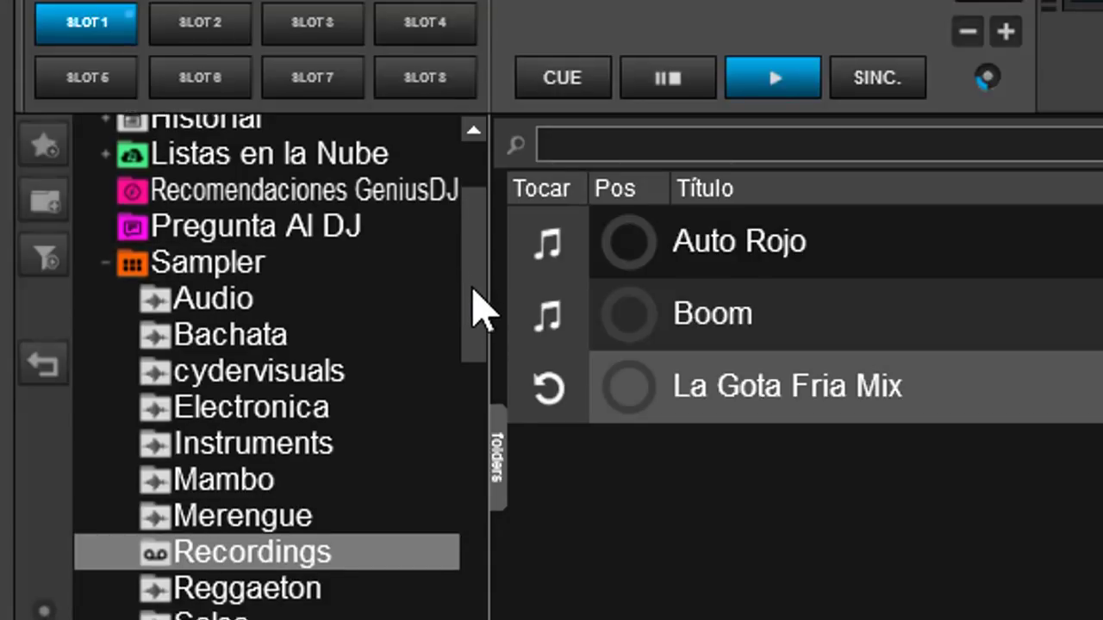
drag(480, 305, 474, 358)
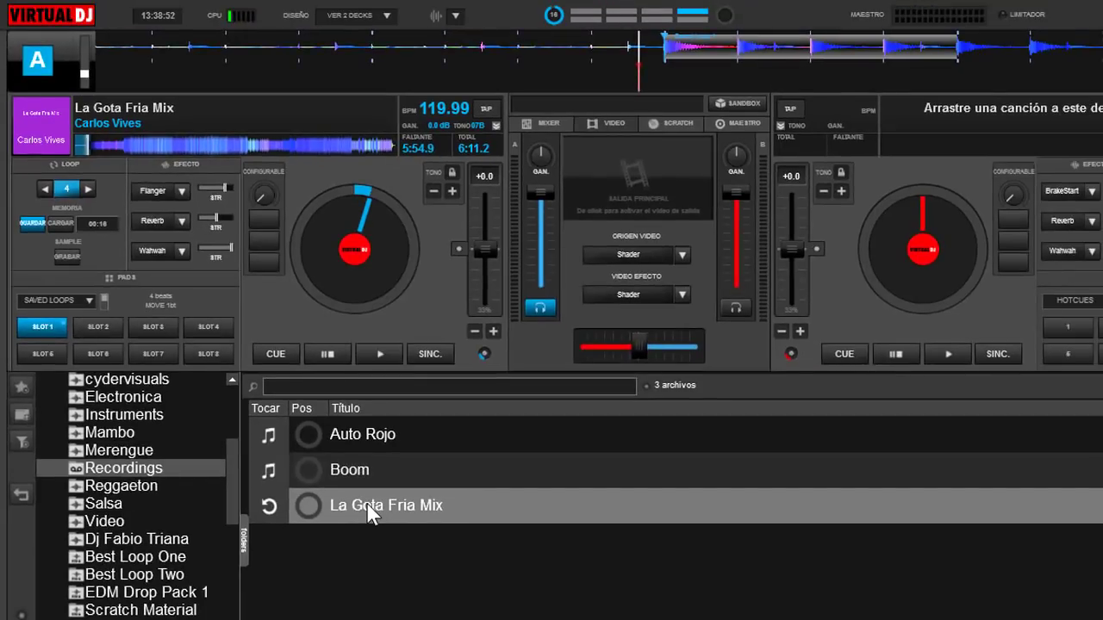
Step: Load the La Gota Fria Mix recording onto deck B and play it, stopping deck A at the start of its track
drag(368, 518, 903, 252)
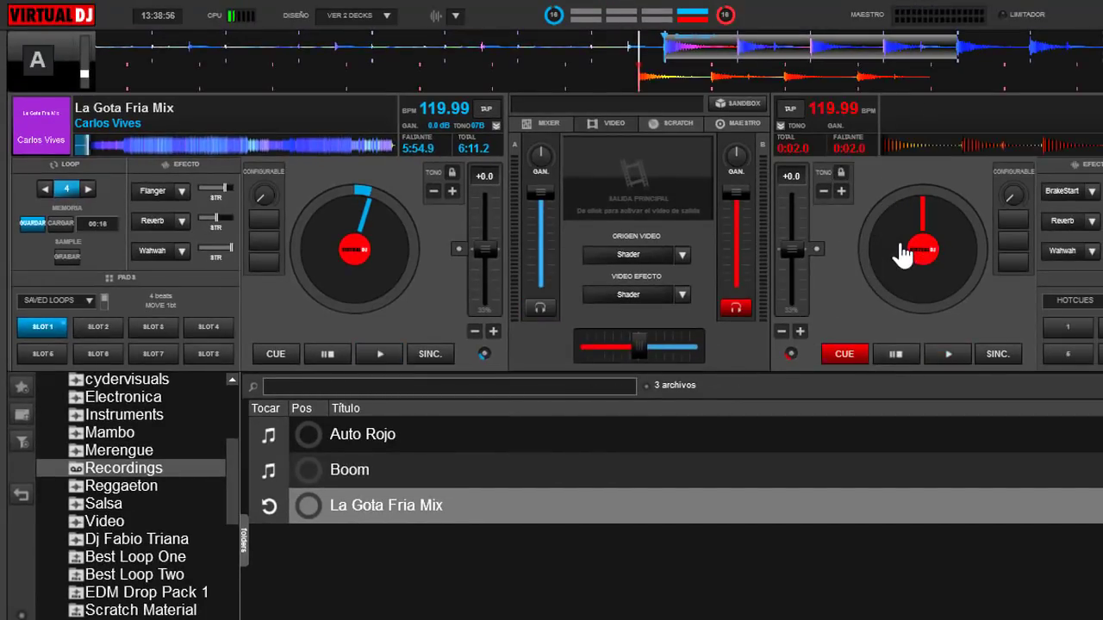
click(953, 350)
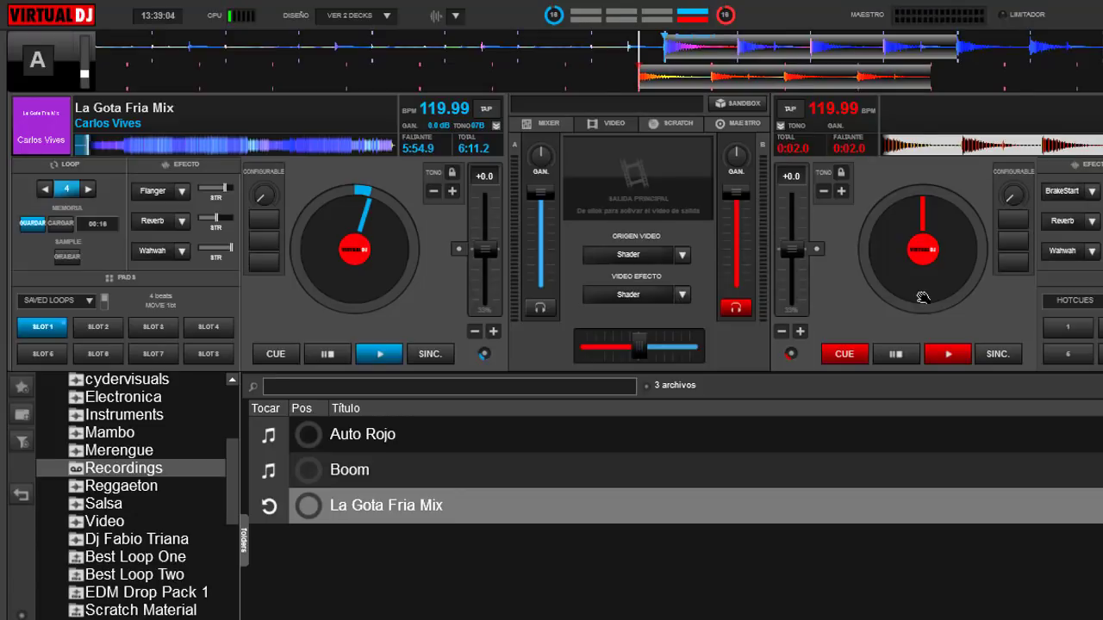
click(943, 350)
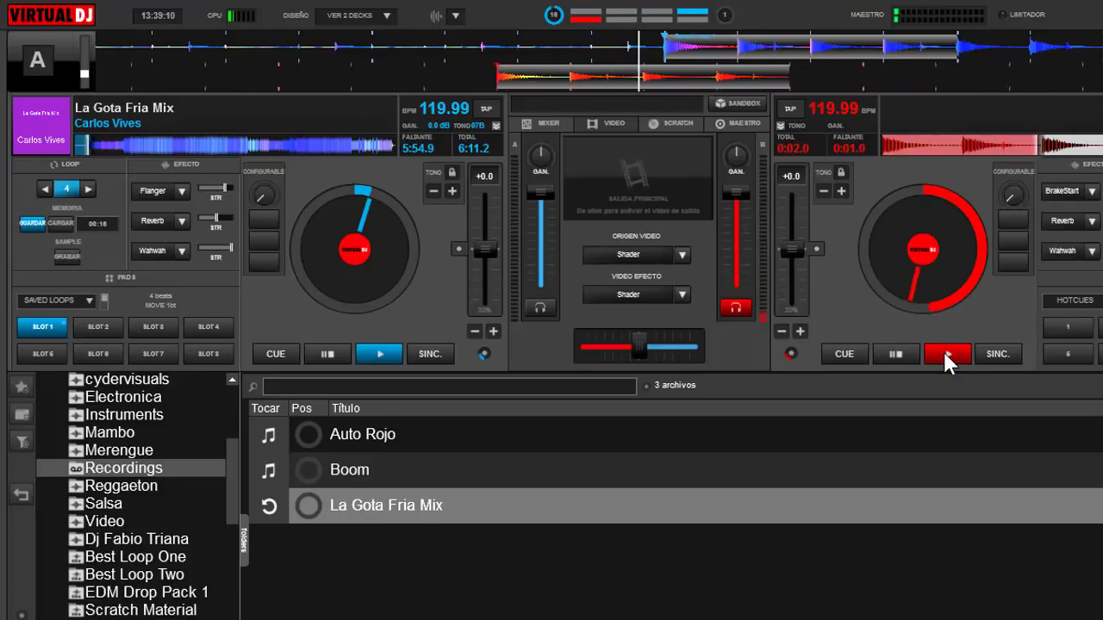
click(416, 354)
double_click(334, 352)
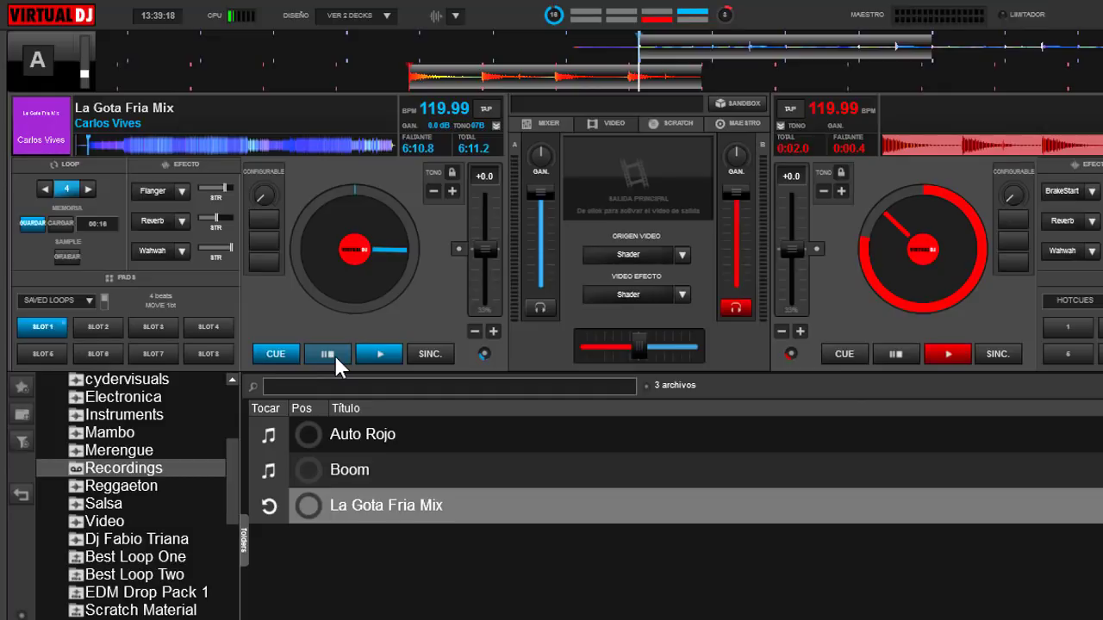